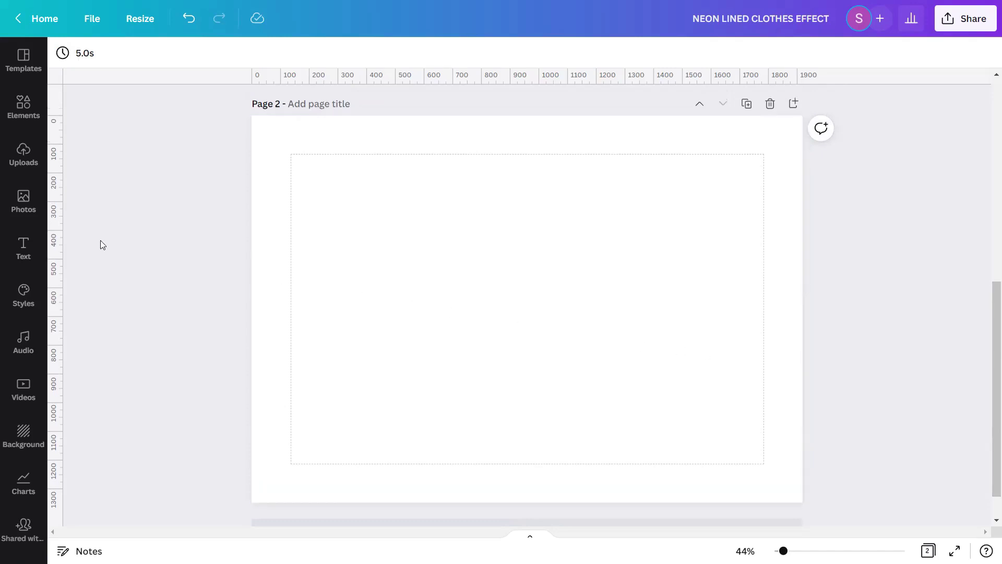
- Add the Fashionable Asian Woman photo (green shirt, yellow backdrop) from Photos to page 2
click(23, 211)
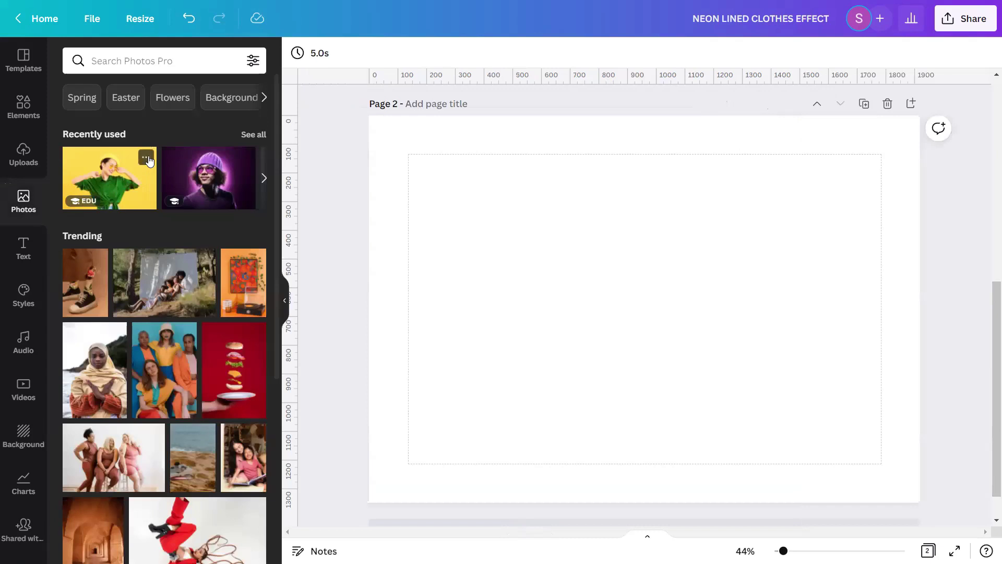
click(146, 158)
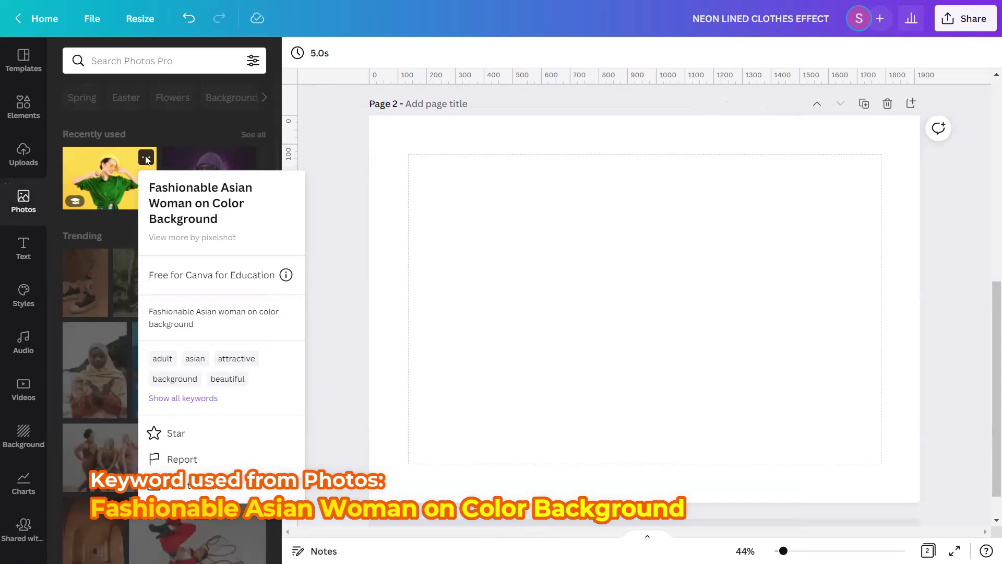
click(103, 183)
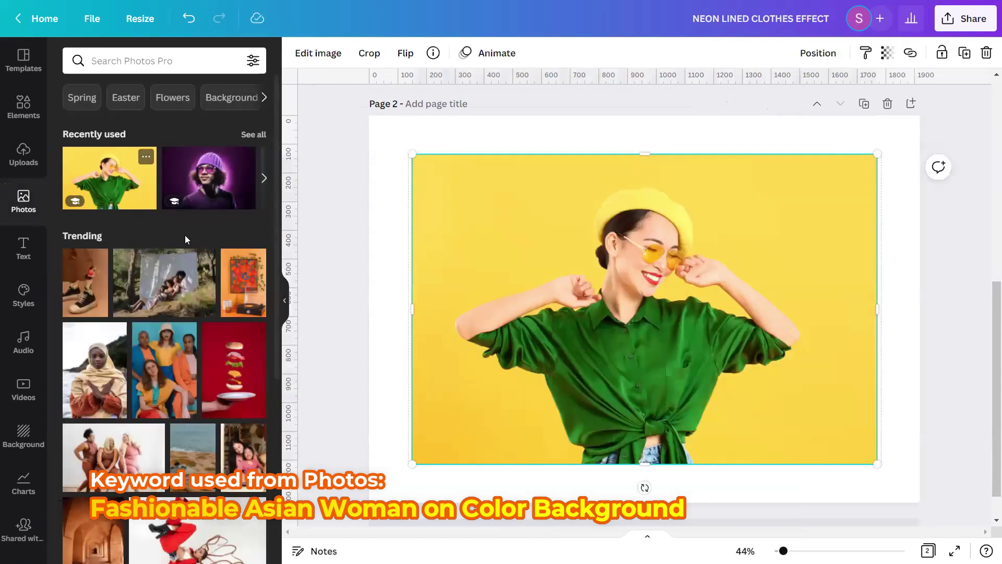
click(284, 301)
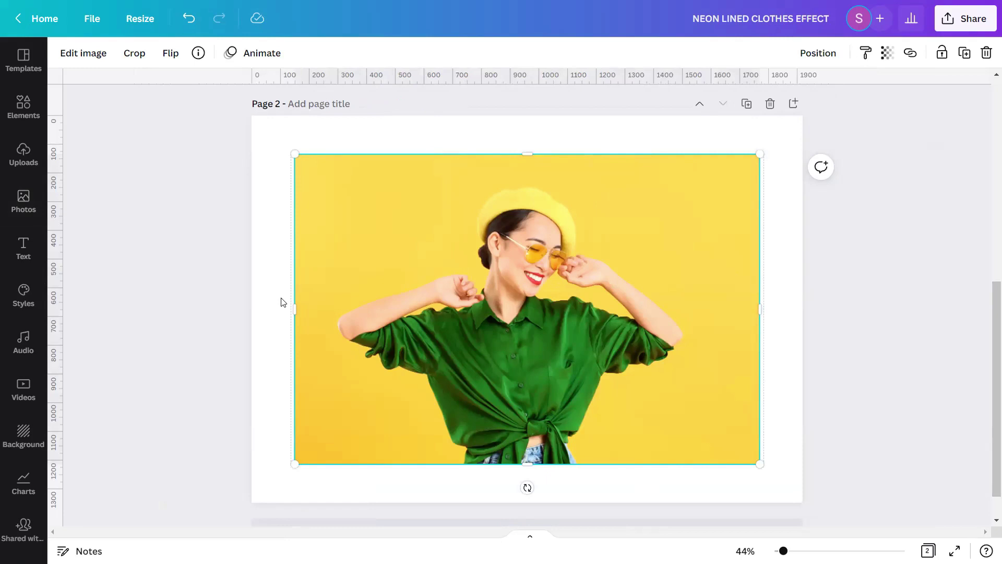
- Set the woman photo as page 2's background image and select it
right_click(339, 303)
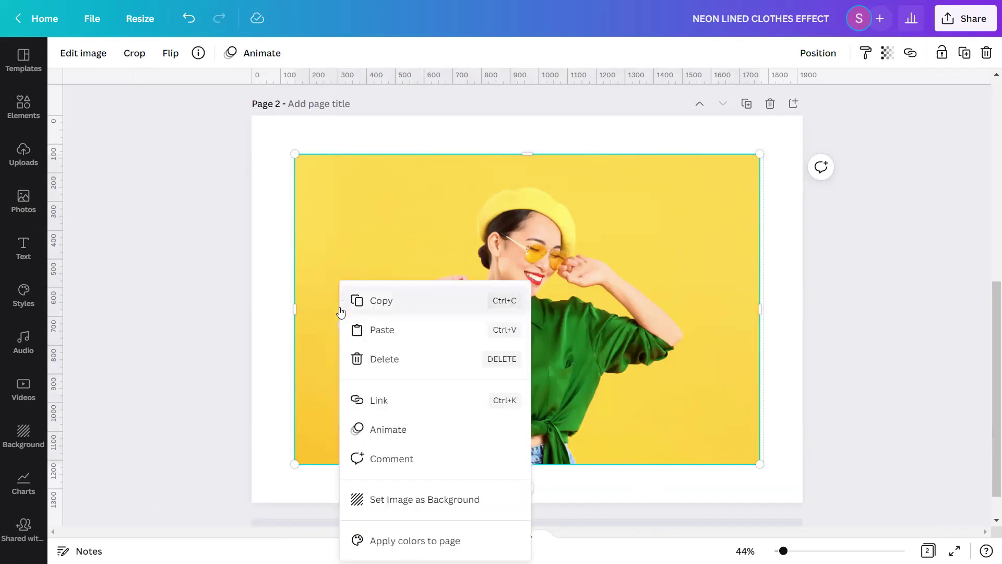
click(369, 498)
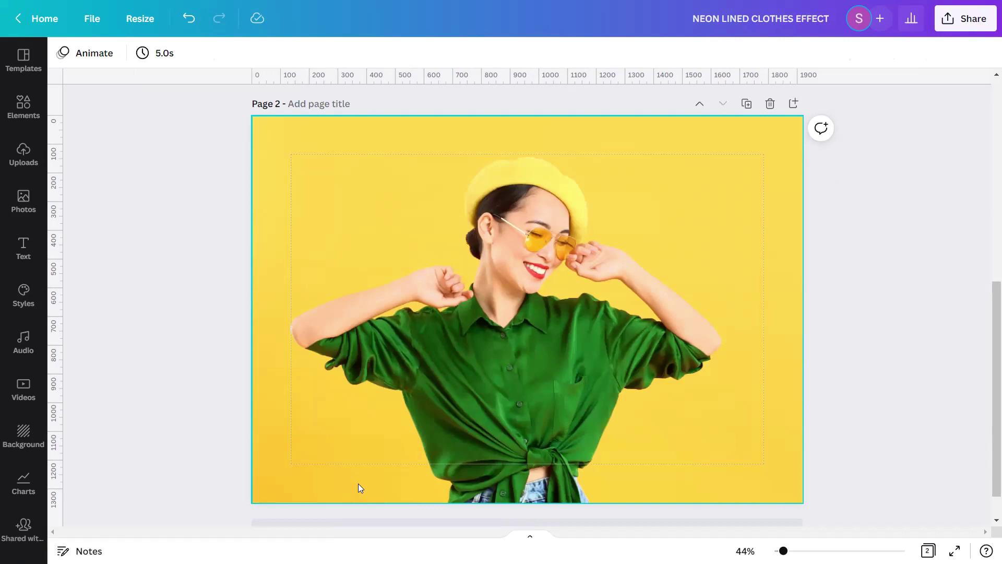
click(358, 488)
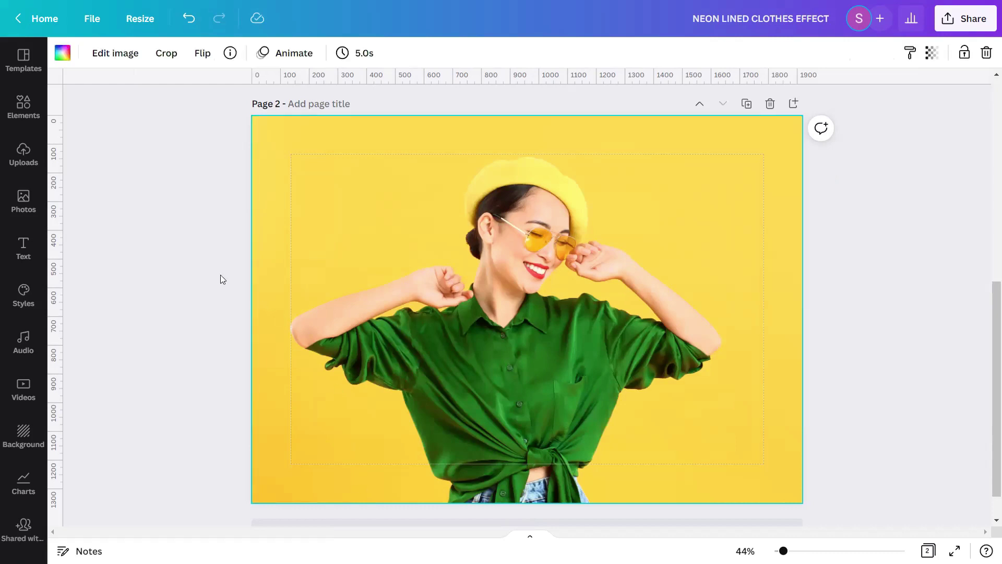
- In the photo's Adjust settings, set Brightness -15, Contrast 5 and Saturation 30
click(103, 57)
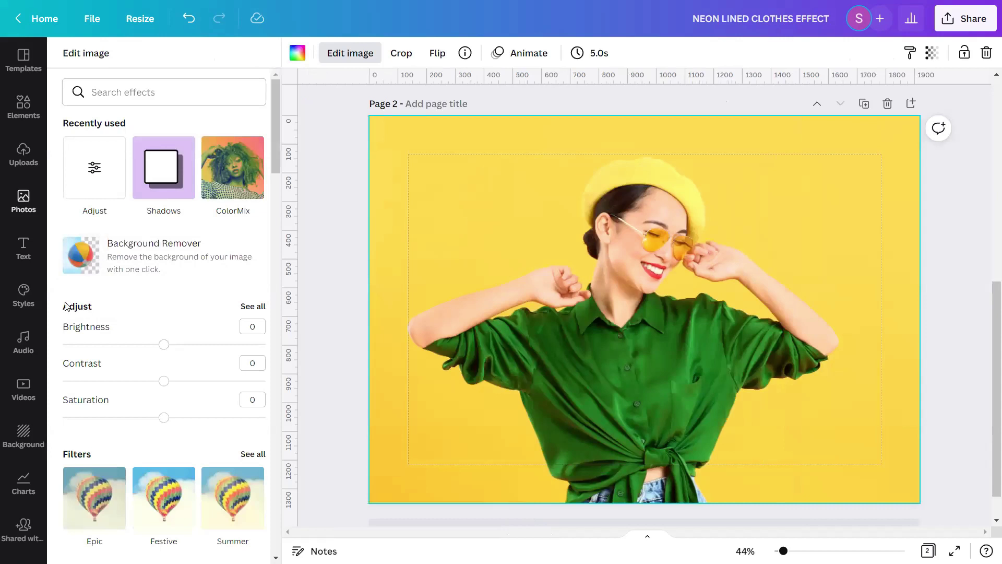
click(245, 306)
click(253, 93)
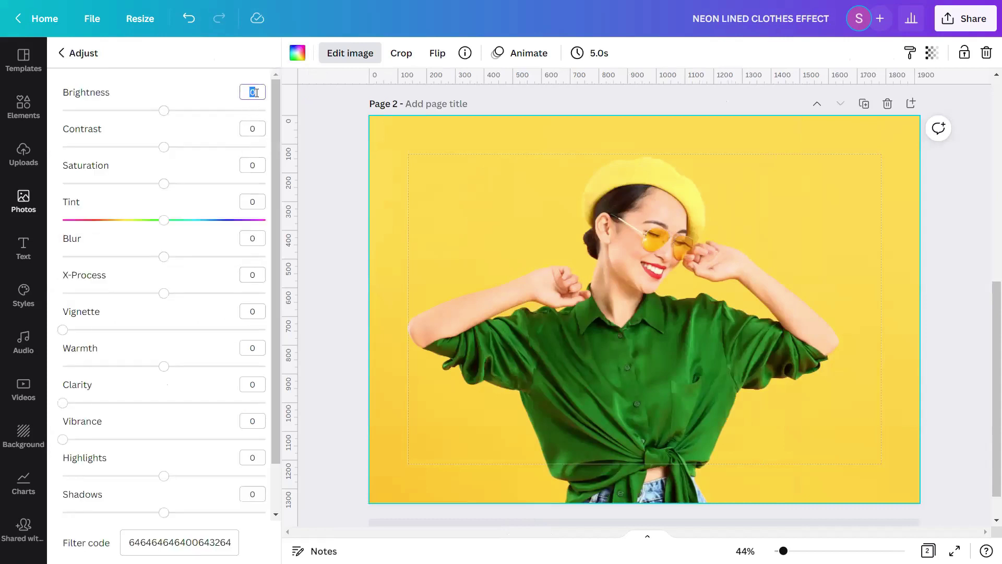
text(-15)
click(260, 130)
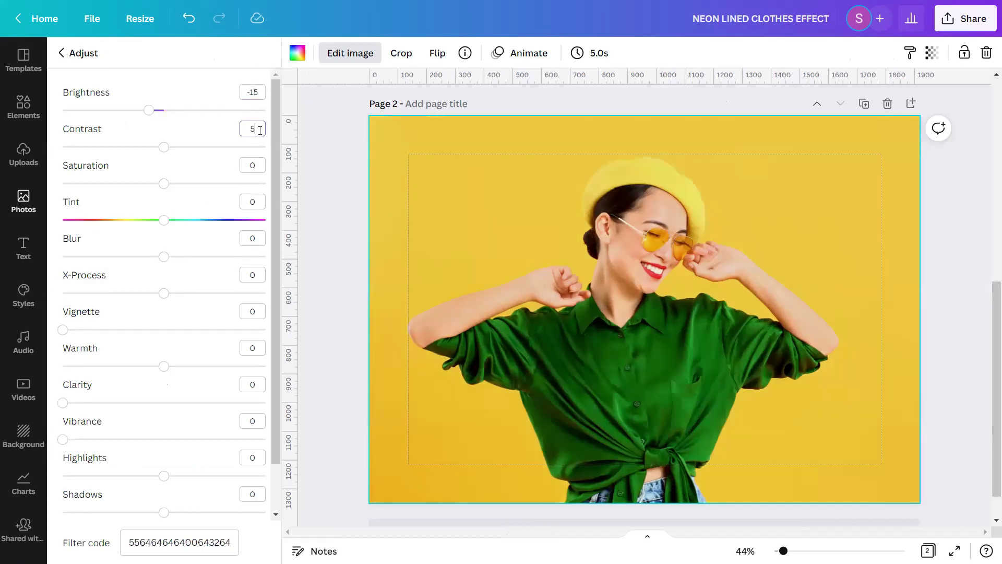
click(260, 167)
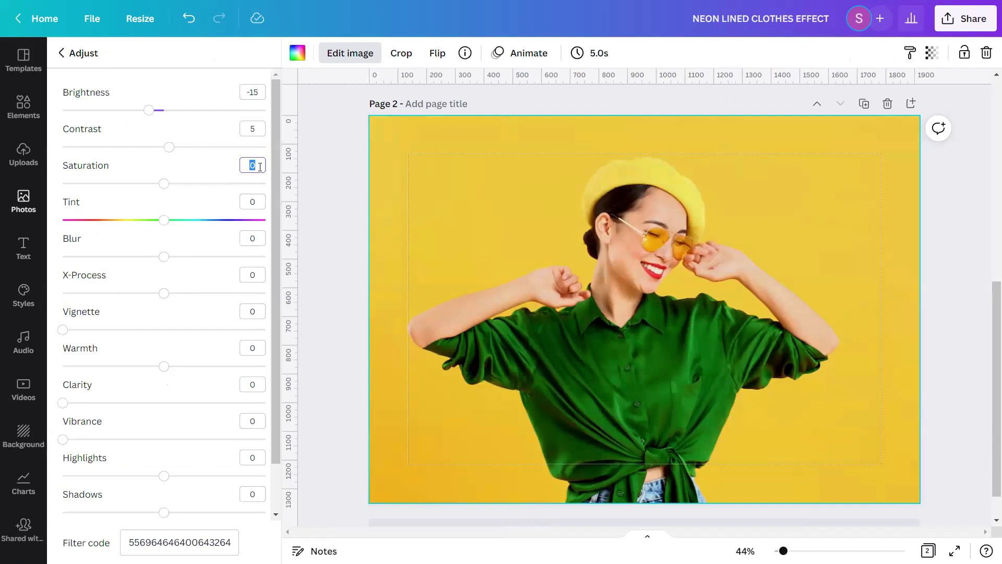
click(257, 236)
- Set Blur -5, Clarity 3 and Shadows -30, then close the adjustments
text(-5)
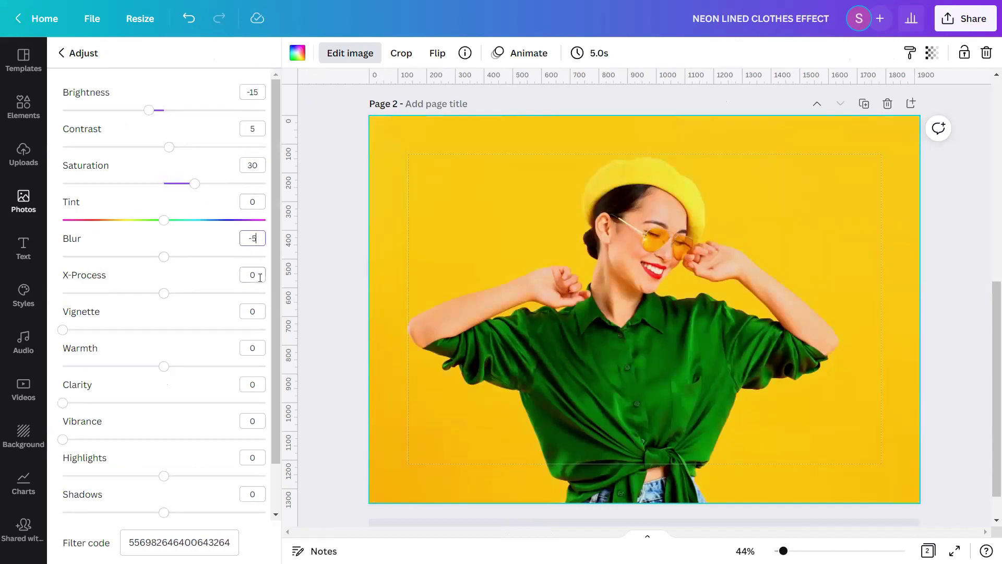
click(261, 384)
text(3)
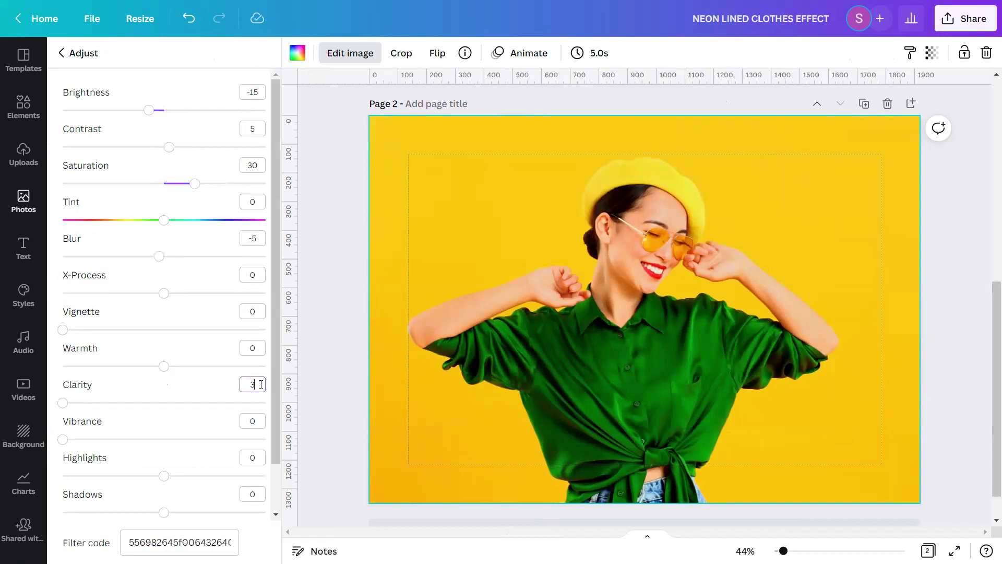
click(261, 496)
text(-30)
key(Return)
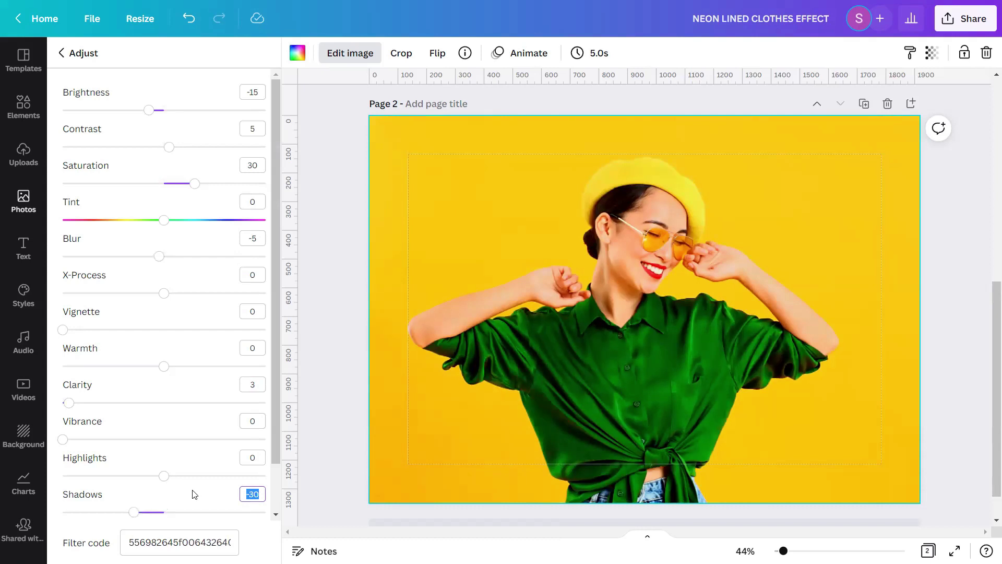
click(312, 349)
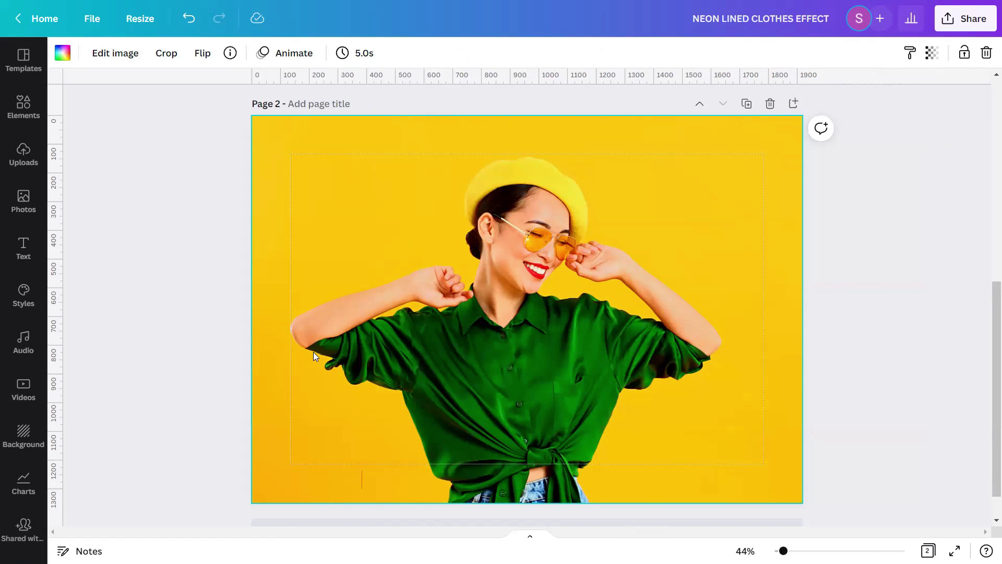
- Find the Draw (Beta) app under Apps in the sidebar and open its brush picker
scroll(23, 269, down, 10)
scroll(23, 269, down, 2)
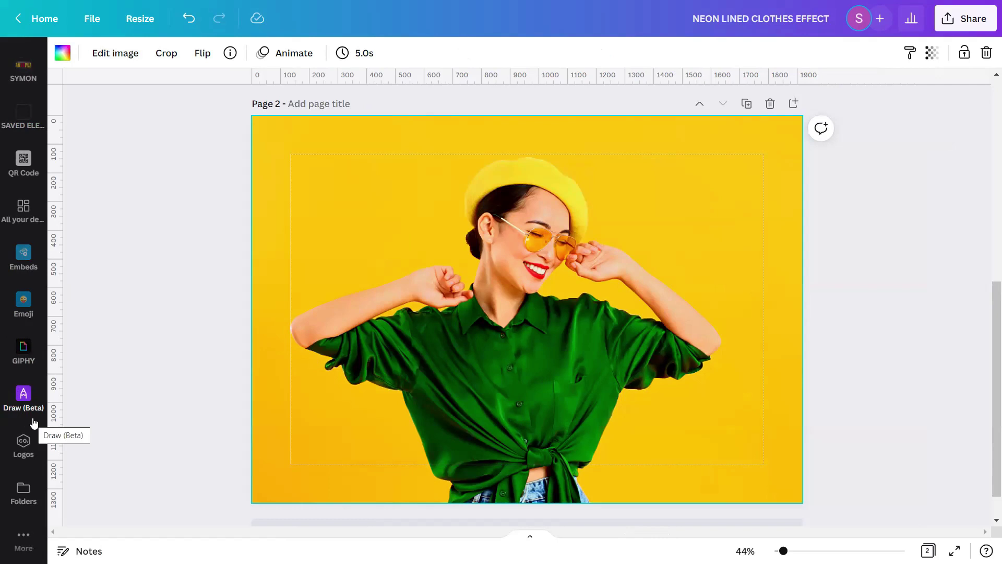
click(26, 533)
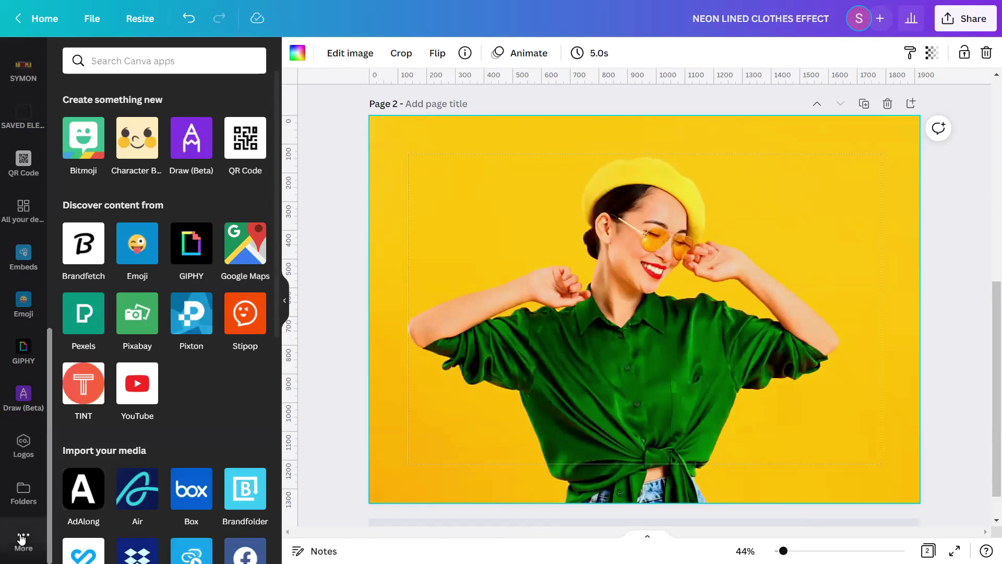
click(189, 142)
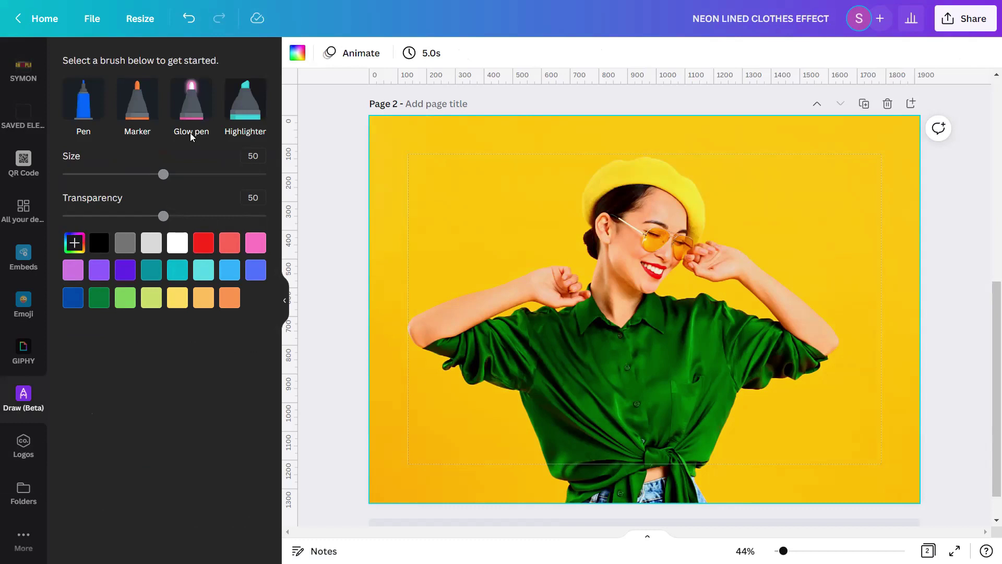
- Compare the Pen, Marker, Glow pen and Highlighter brushes, then choose Glow pen at size 15
click(82, 102)
click(147, 115)
click(192, 115)
click(252, 116)
click(192, 108)
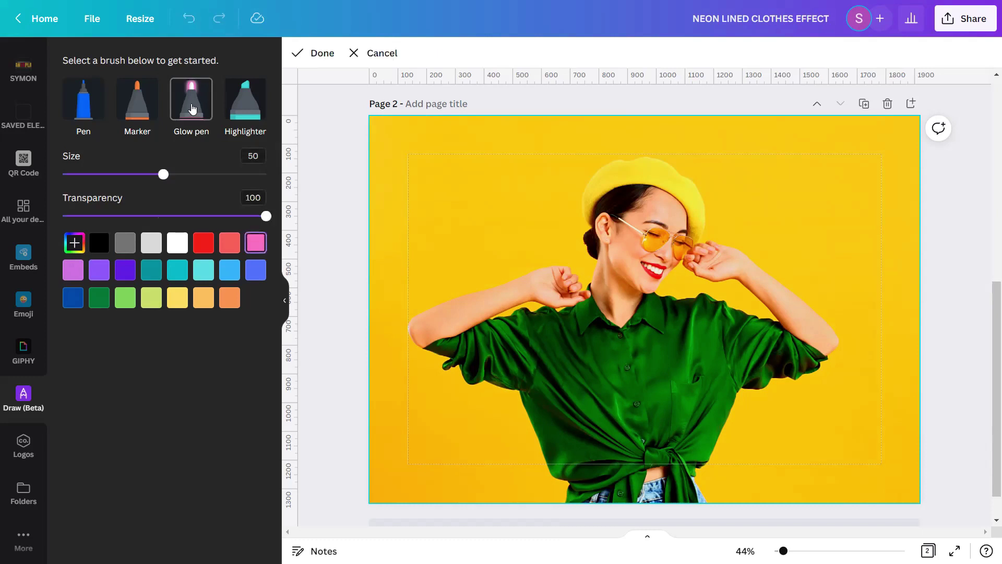
click(253, 155)
text(15)
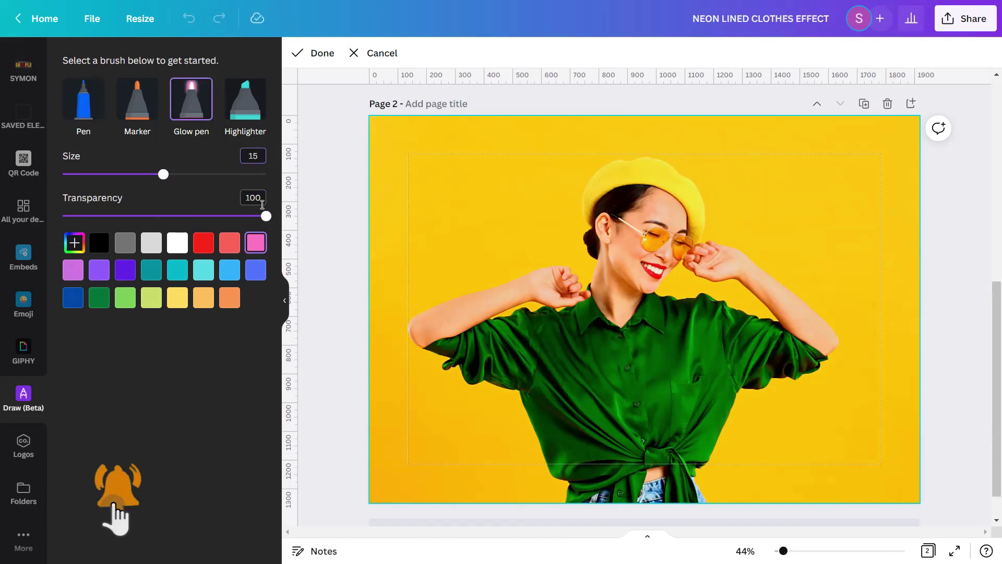
- Add a custom lime green #85FF02 as the Glow pen colour
click(75, 243)
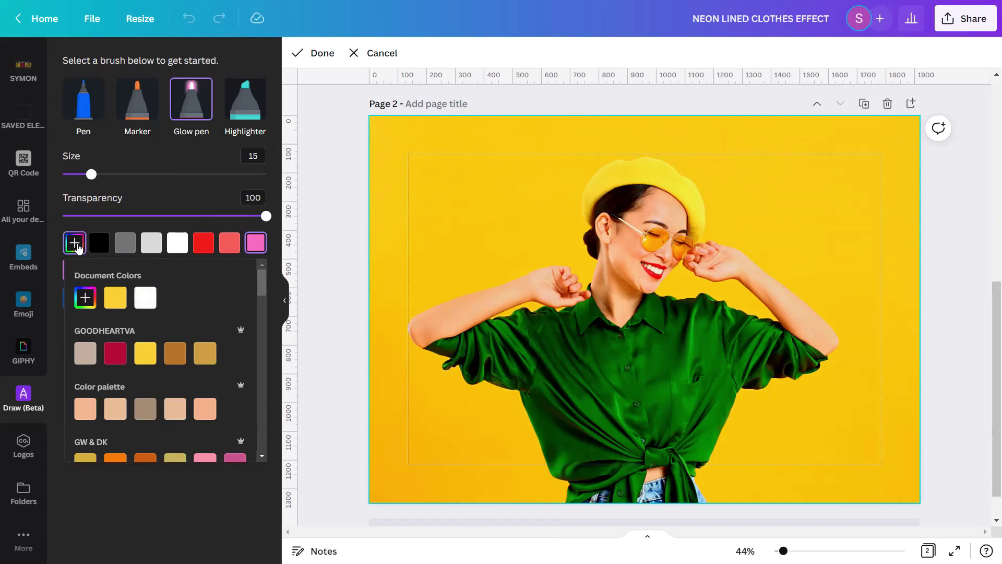
click(85, 297)
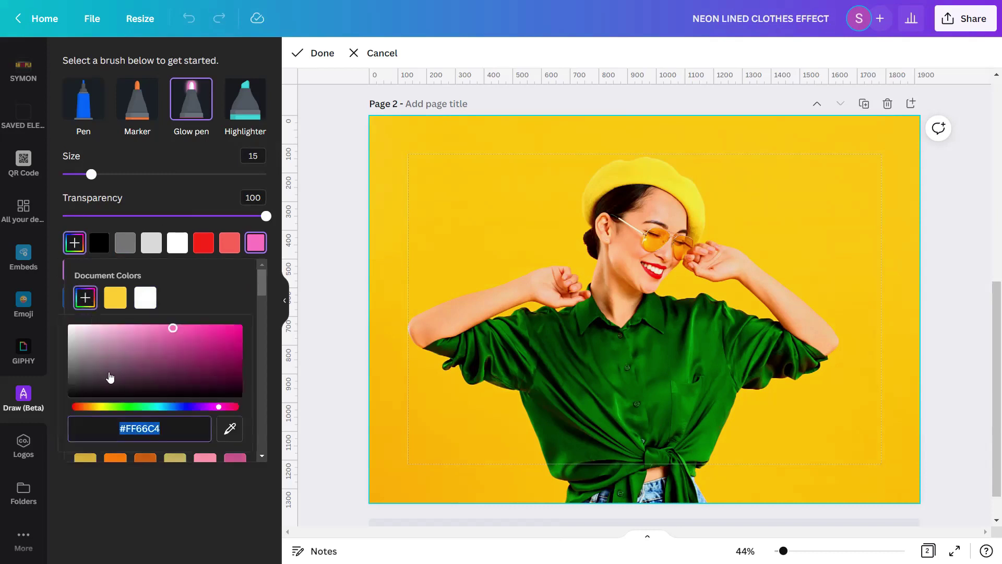
text(#85)
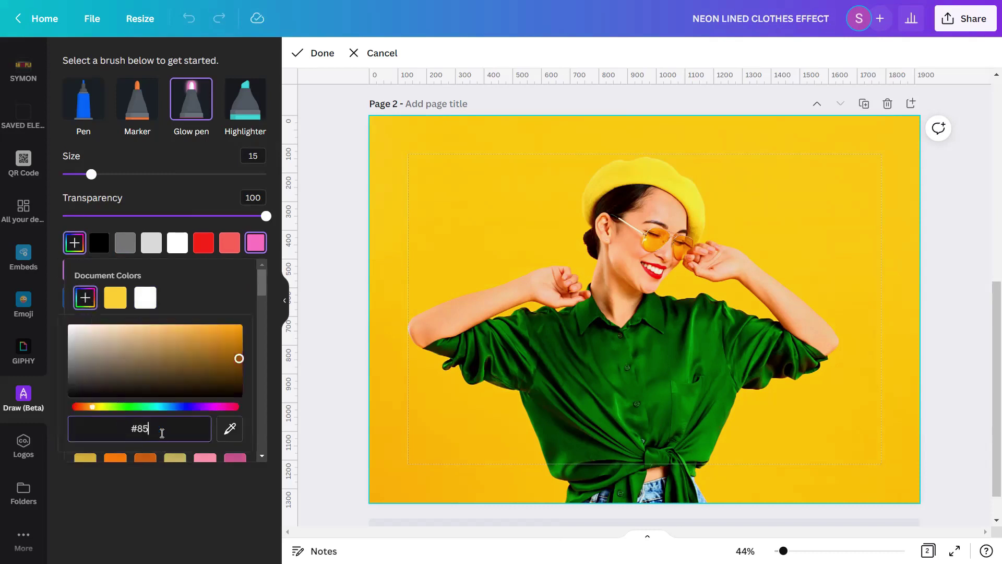
text(FF02)
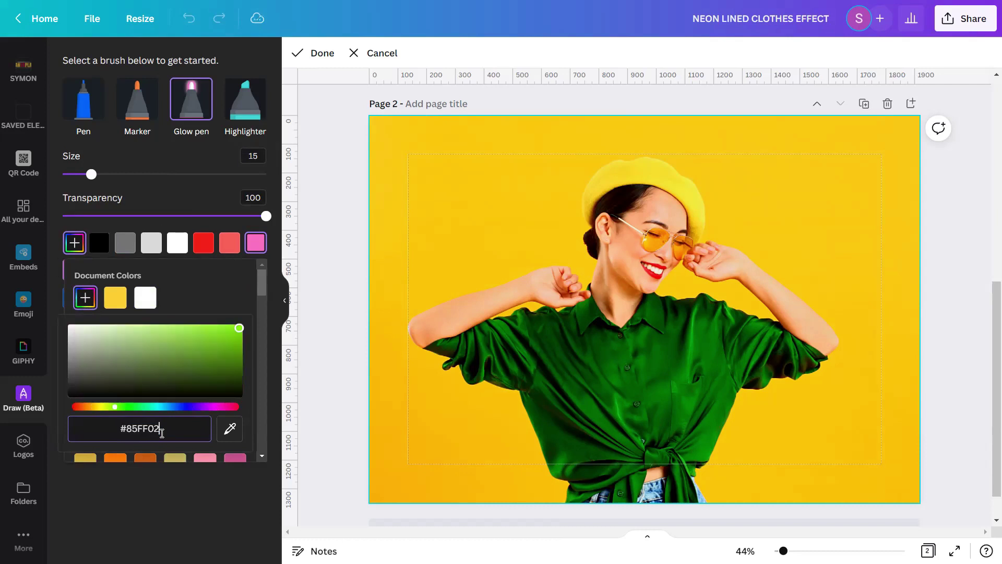
click(175, 508)
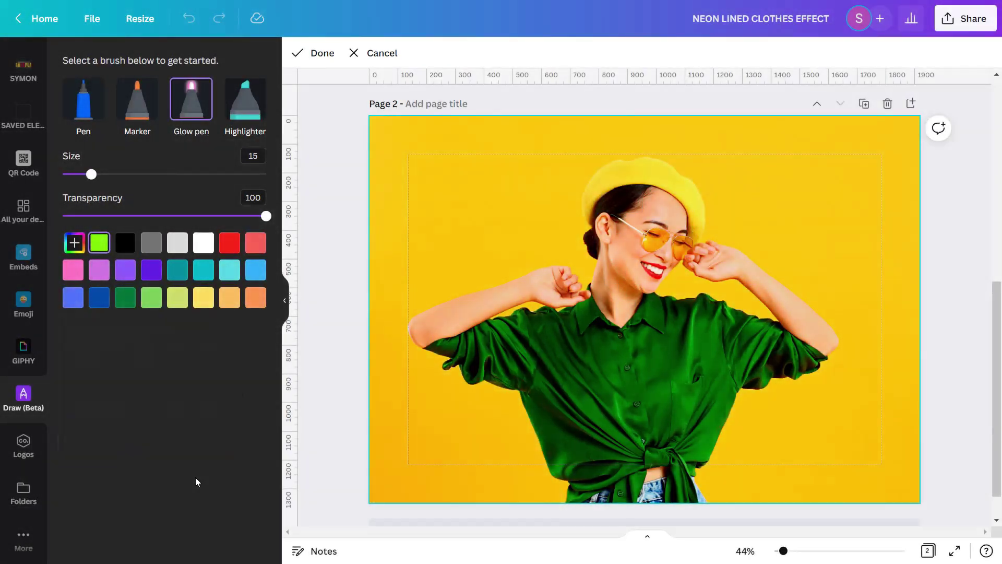
- Trace glow lines along the collar, knot, left shoulder and diagonally across the right sleeve
mouse_move(656, 295)
mouse_down()
mouse_move(715, 298)
mouse_move(777, 321)
mouse_move(828, 357)
mouse_move(794, 379)
mouse_move(741, 389)
mouse_move(696, 471)
mouse_move(699, 502)
mouse_up()
mouse_move(634, 501)
mouse_down()
mouse_move(647, 473)
mouse_move(669, 485)
mouse_move(667, 502)
mouse_up()
mouse_move(426, 349)
mouse_down()
mouse_move(451, 357)
mouse_move(443, 368)
mouse_move(456, 363)
mouse_move(470, 385)
mouse_move(516, 388)
mouse_move(559, 475)
mouse_move(555, 451)
mouse_move(424, 349)
mouse_move(451, 357)
mouse_move(446, 369)
mouse_move(459, 365)
mouse_move(469, 383)
mouse_move(518, 391)
mouse_move(549, 471)
mouse_move(568, 493)
mouse_up()
key(ctrl+z)
drag(486, 319, 568, 307)
mouse_move(422, 349)
mouse_down()
mouse_move(491, 318)
mouse_move(575, 307)
mouse_move(584, 333)
mouse_move(644, 321)
mouse_move(664, 333)
mouse_move(659, 296)
mouse_up()
mouse_move(590, 281)
mouse_down()
mouse_move(601, 312)
mouse_move(626, 327)
mouse_move(645, 294)
mouse_up()
drag(759, 317, 727, 347)
drag(771, 321, 738, 363)
mouse_move(776, 329)
mouse_down()
mouse_move(746, 373)
mouse_move(762, 379)
mouse_up()
mouse_move(791, 336)
mouse_down()
mouse_move(797, 379)
mouse_move(817, 365)
mouse_up()
- Draw glow lines down the shirt front, around the chest pocket, placket and left chest
mouse_move(673, 382)
mouse_down()
mouse_move(670, 429)
mouse_move(674, 382)
mouse_move(703, 375)
mouse_move(689, 430)
mouse_up()
drag(719, 390, 678, 445)
drag(623, 332, 650, 447)
drag(616, 339, 647, 411)
drag(559, 319, 595, 377)
mouse_move(591, 346)
mouse_down()
mouse_move(595, 365)
mouse_move(629, 395)
mouse_up()
drag(555, 336, 606, 400)
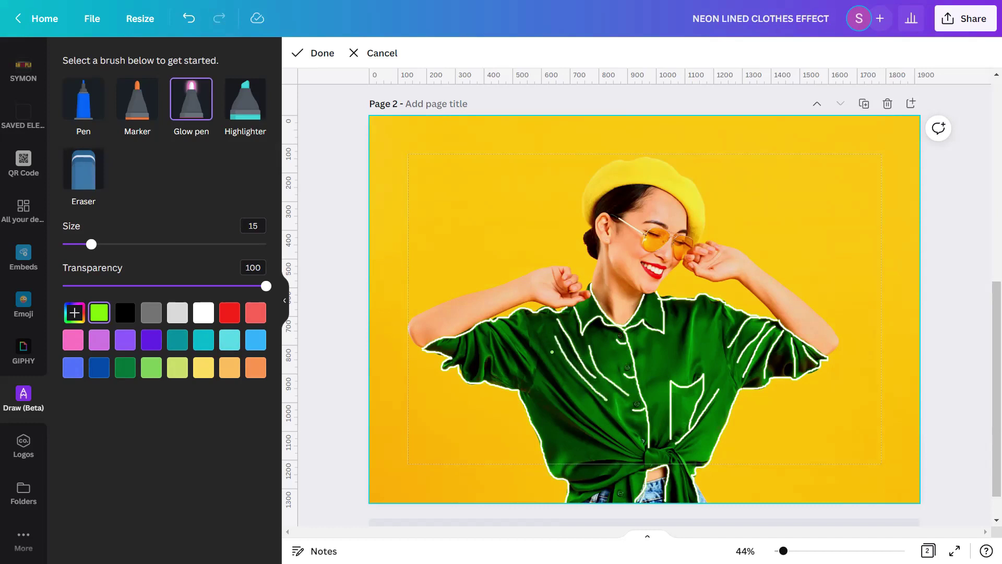
drag(552, 355, 588, 396)
click(506, 320)
mouse_move(505, 320)
mouse_down()
mouse_move(585, 418)
mouse_move(636, 457)
mouse_up()
mouse_move(541, 383)
mouse_down()
mouse_move(583, 424)
mouse_move(578, 434)
mouse_move(640, 419)
mouse_up()
- Add more short glow strokes on the lower shirt, left sleeve, collar, knot and pocket
scroll(606, 449, down, 1)
drag(577, 447, 616, 434)
mouse_move(633, 424)
mouse_down()
mouse_move(613, 441)
mouse_move(615, 473)
mouse_move(646, 428)
mouse_move(679, 418)
mouse_move(691, 462)
mouse_up()
mouse_move(704, 255)
mouse_down()
mouse_move(688, 333)
mouse_move(734, 284)
mouse_up()
drag(503, 285, 531, 330)
mouse_move(491, 289)
mouse_down()
mouse_move(519, 339)
mouse_move(463, 331)
mouse_up()
drag(463, 302, 458, 319)
drag(672, 264, 679, 282)
drag(677, 442, 674, 461)
drag(700, 400, 687, 412)
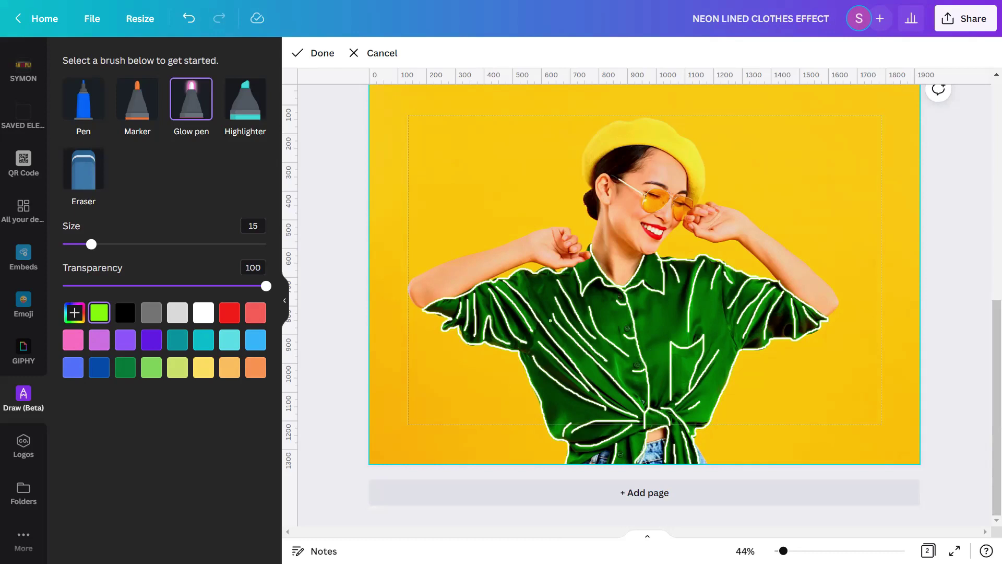
- Commit the glow-pen shirt drawing with Done and deselect it
click(318, 56)
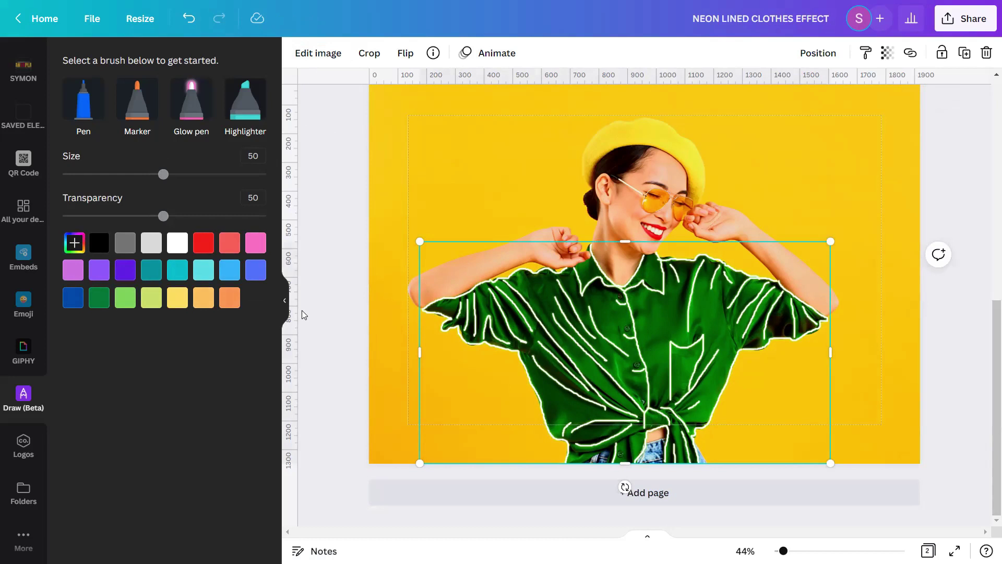
click(325, 298)
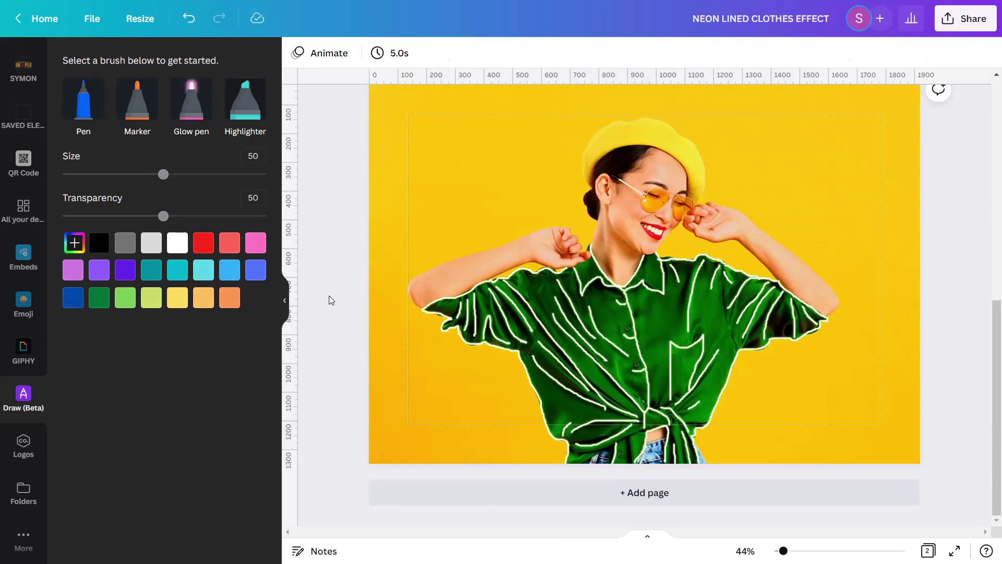
- Trace the yellow beret with an orange size-15 Glow pen line and finish the drawing
click(196, 100)
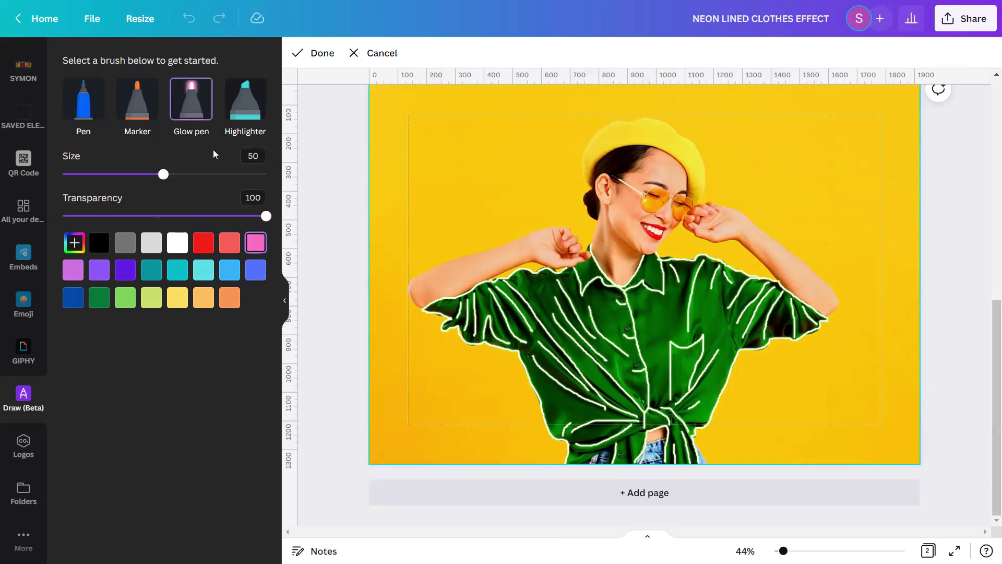
click(255, 155)
text(15)
click(230, 299)
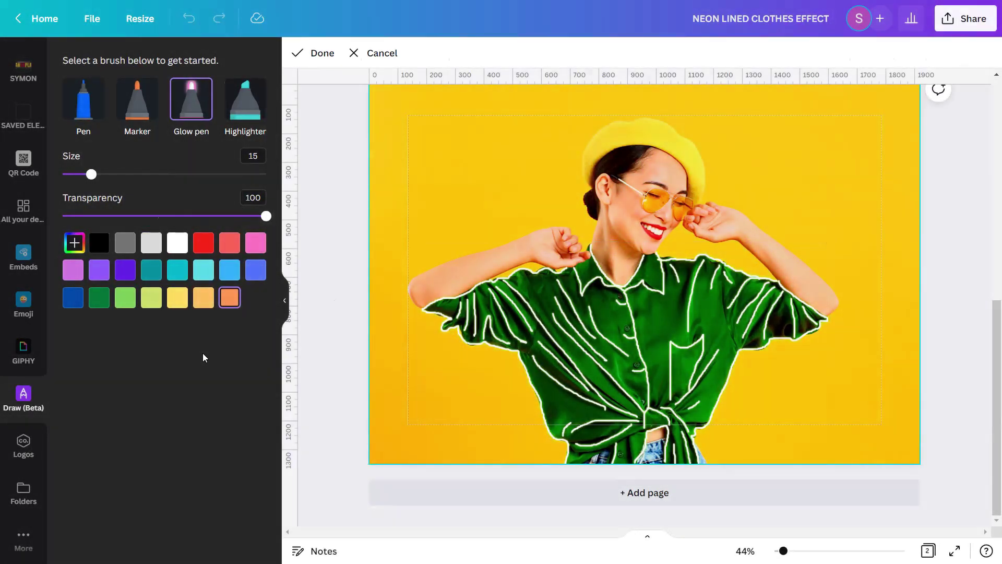
mouse_move(592, 188)
mouse_down()
mouse_move(581, 155)
mouse_move(601, 127)
mouse_move(642, 119)
mouse_move(667, 124)
mouse_move(701, 156)
mouse_move(699, 203)
mouse_move(592, 187)
mouse_move(602, 156)
mouse_move(633, 146)
mouse_move(663, 150)
mouse_move(686, 174)
mouse_up()
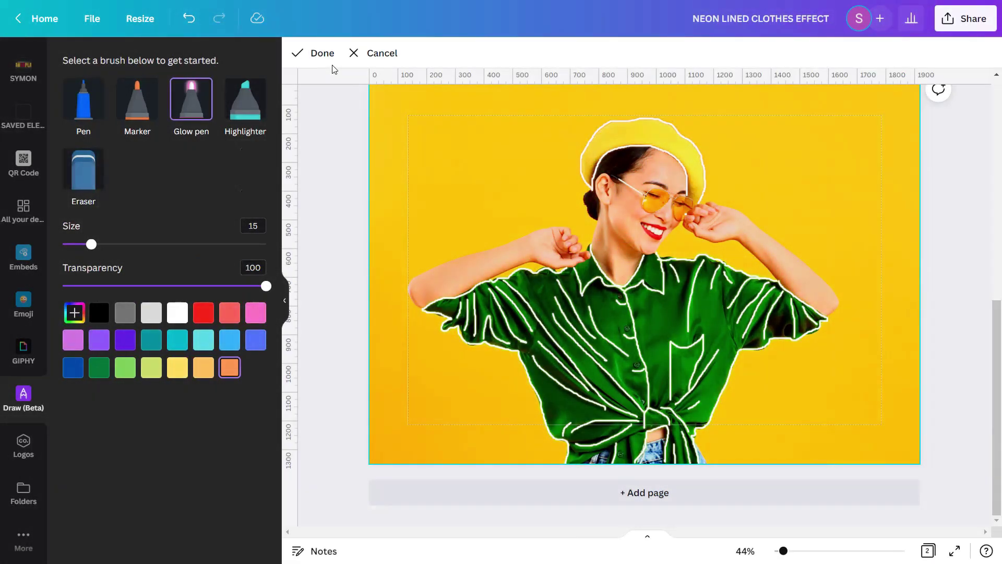
click(320, 53)
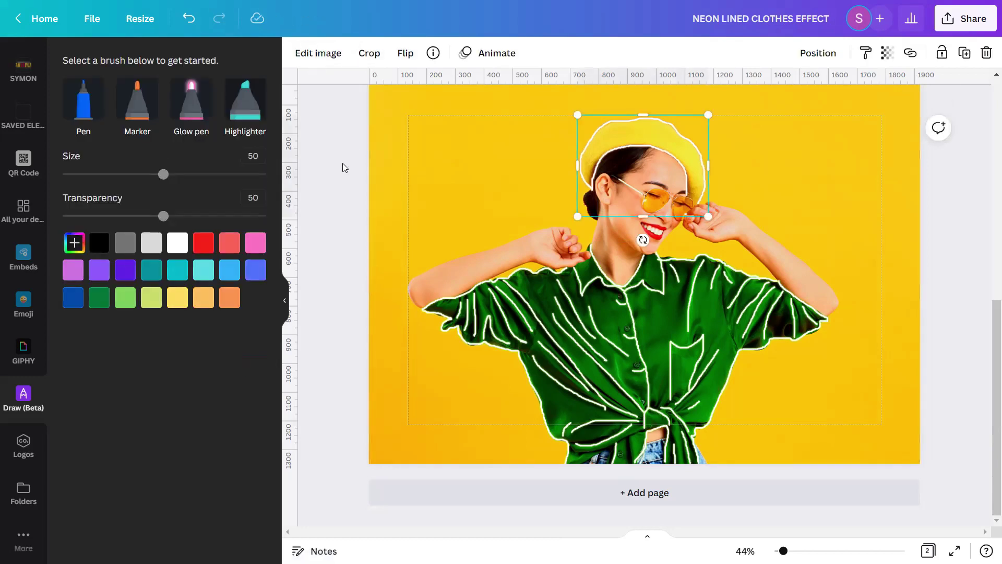
- Collapse the Draw side panel and deselect the shirt drawing to view the whole page
click(287, 295)
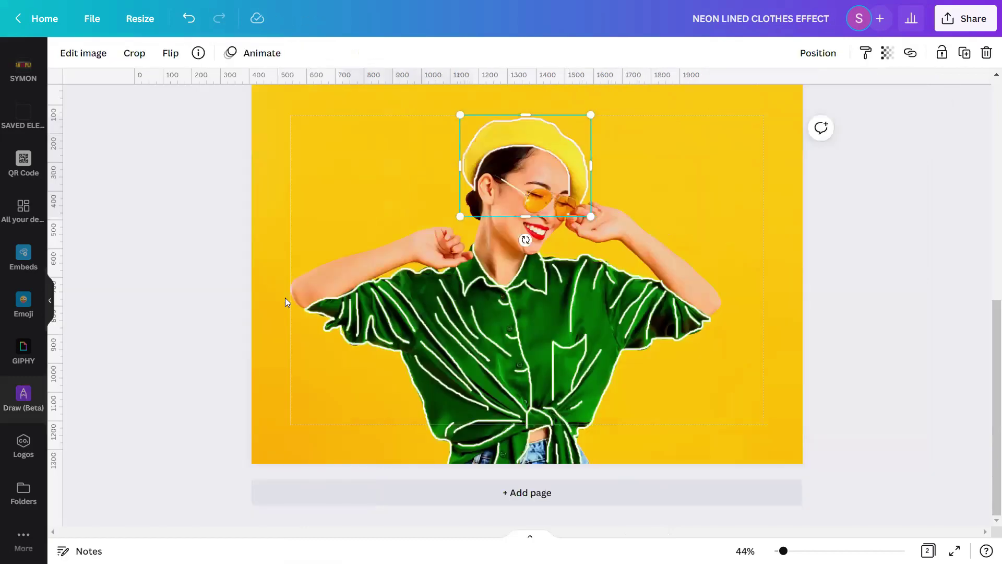
click(274, 301)
click(257, 291)
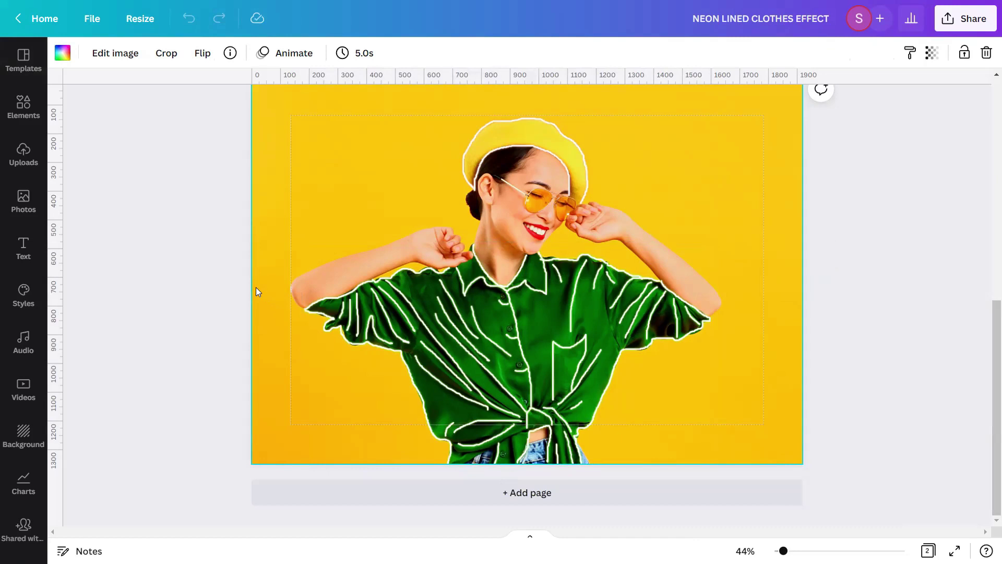
- Apply the Glow shadow to the shirt cutout and open its settings
click(390, 326)
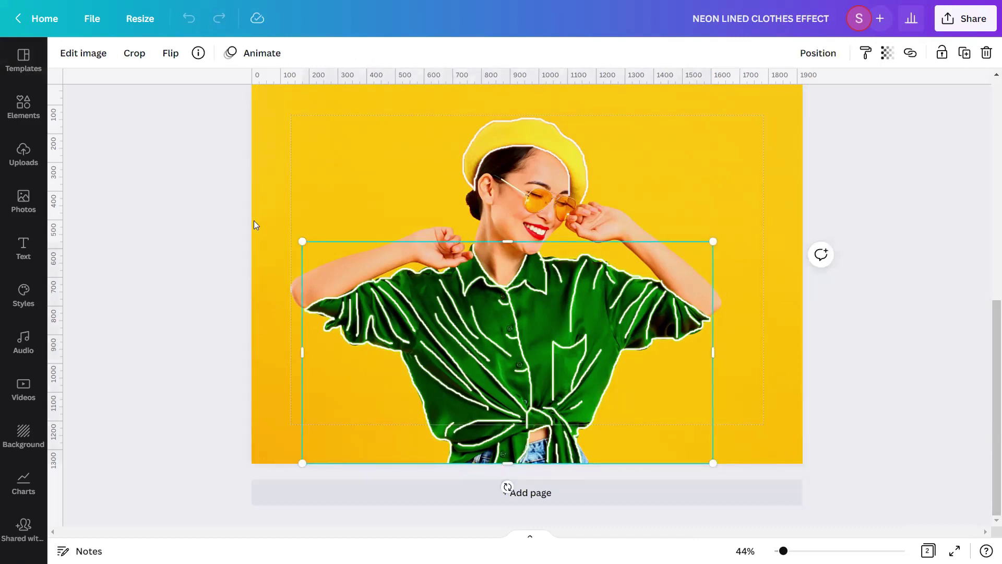
click(68, 53)
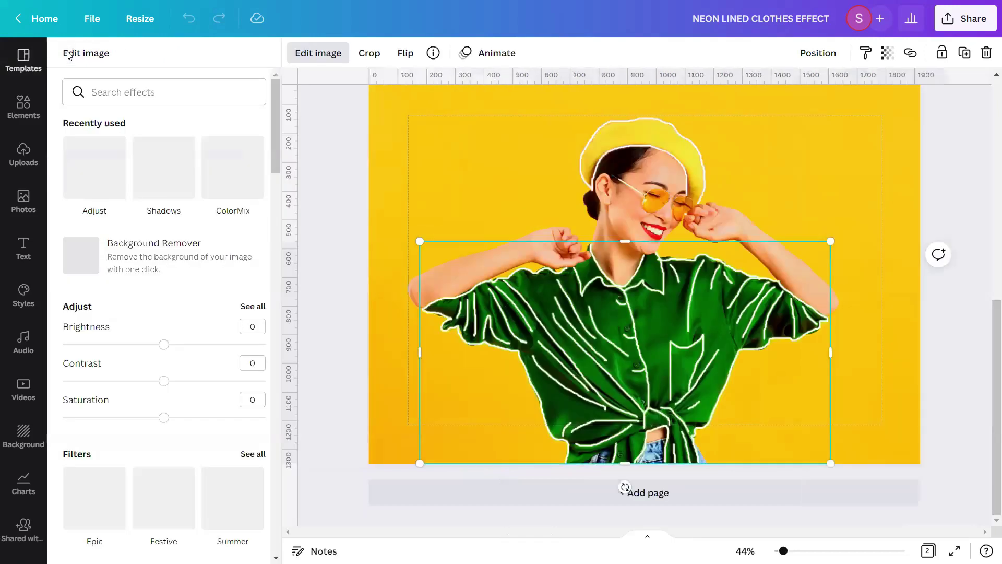
scroll(73, 220, down, 8)
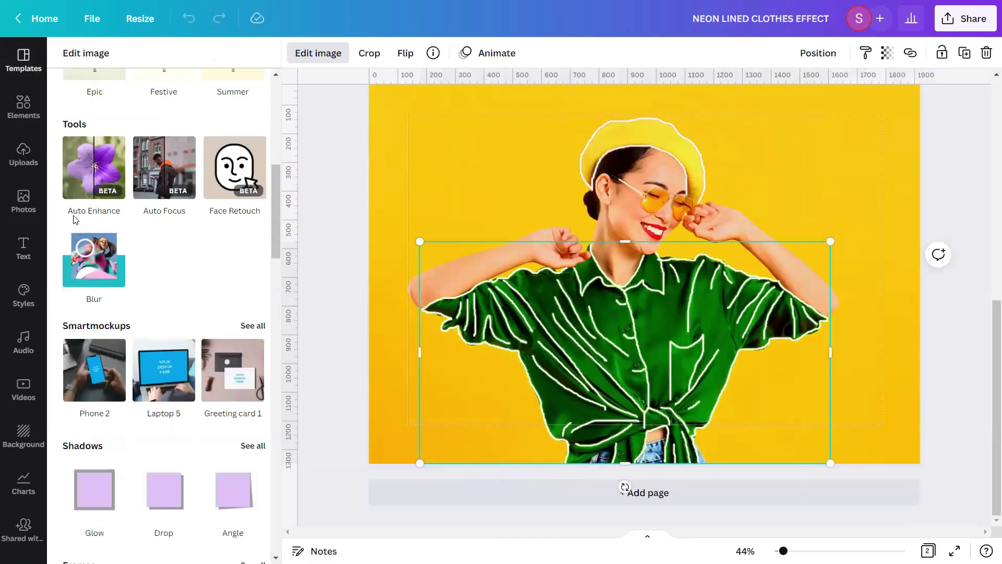
scroll(75, 220, down, 4)
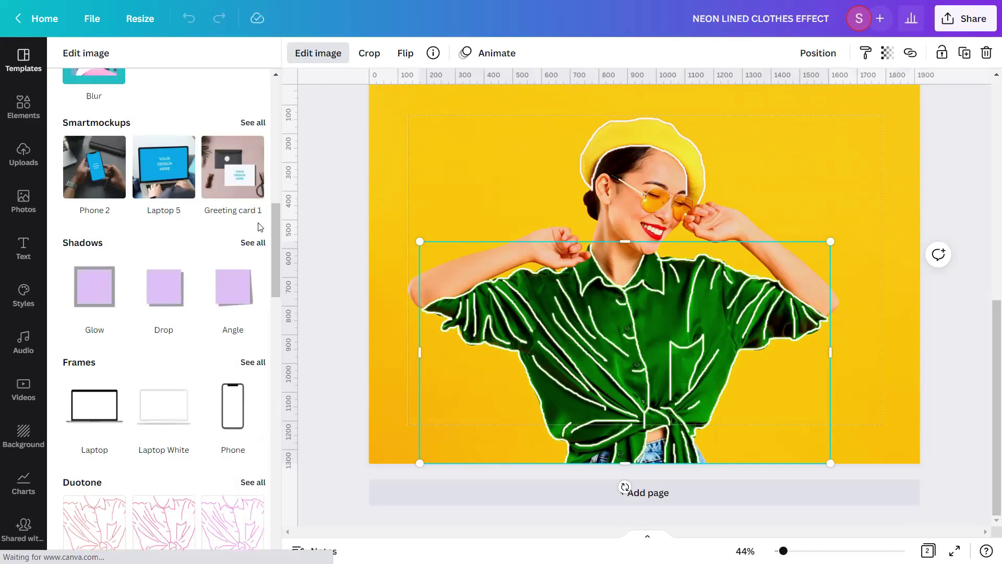
click(258, 241)
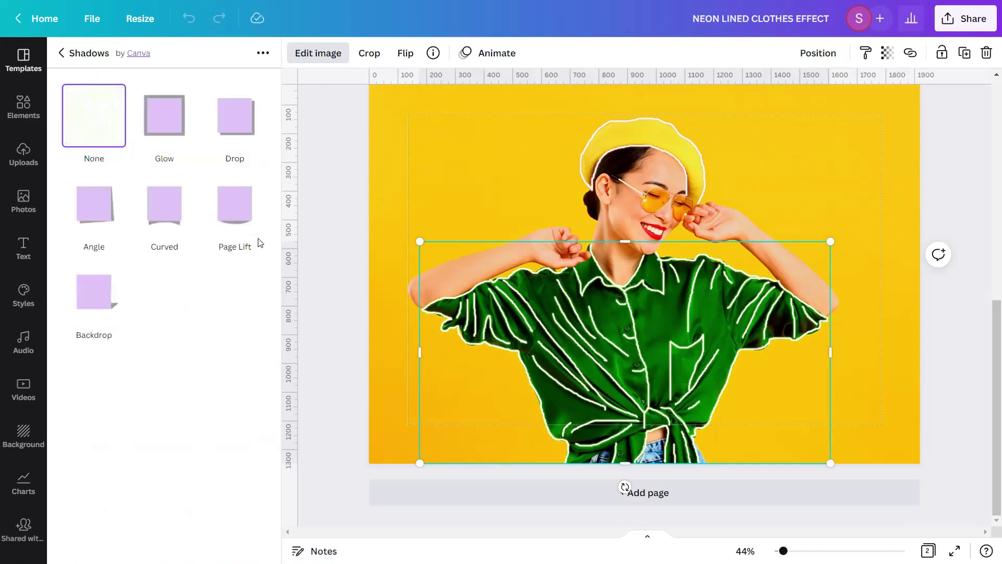
click(162, 120)
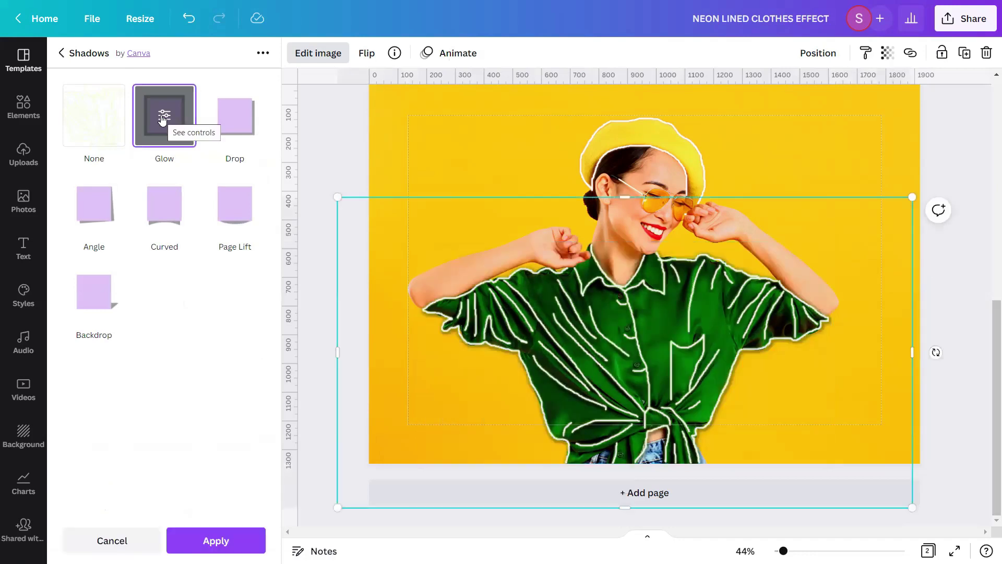
click(162, 119)
- Set the glow to size 3, transparency 100, blur 11 and colour #85FF02, then apply
click(258, 88)
text(3)
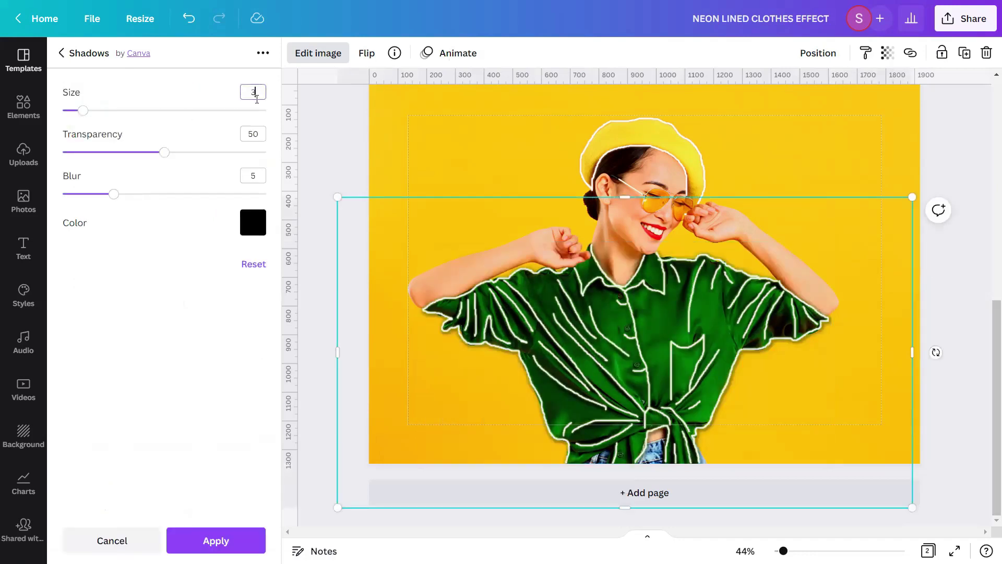
click(257, 132)
text(100)
click(258, 174)
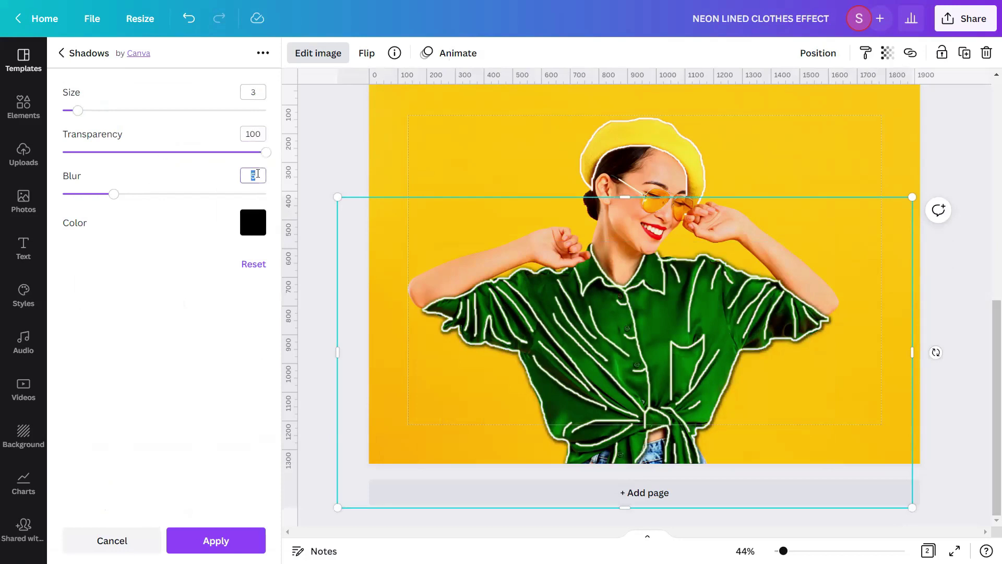
text(11)
click(256, 228)
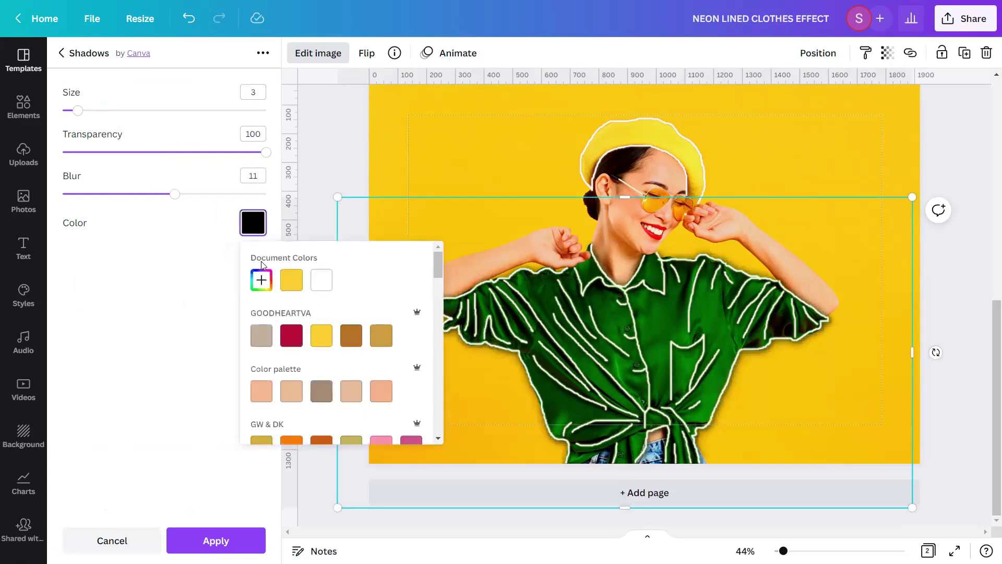
click(262, 281)
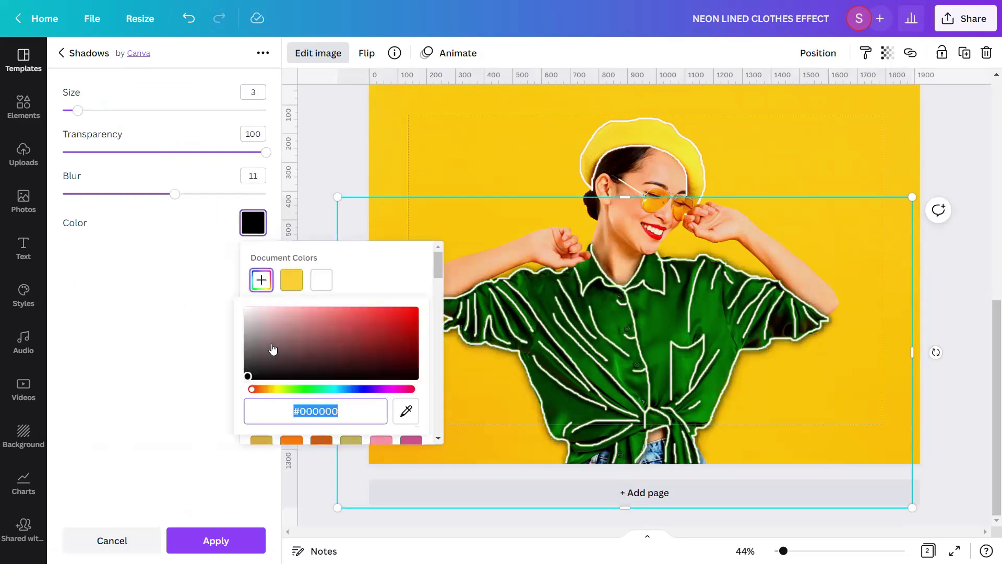
text(#85F)
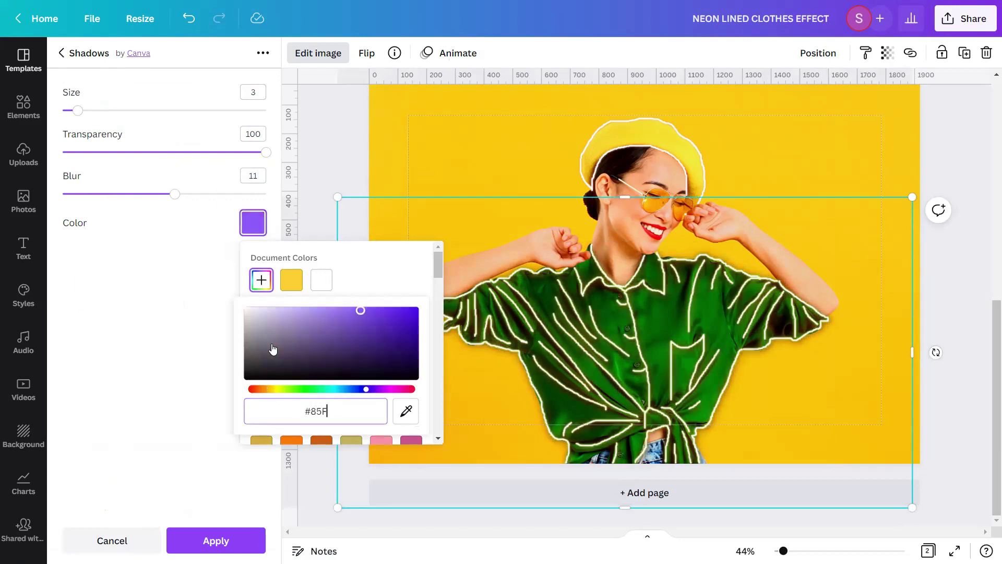
text(F02)
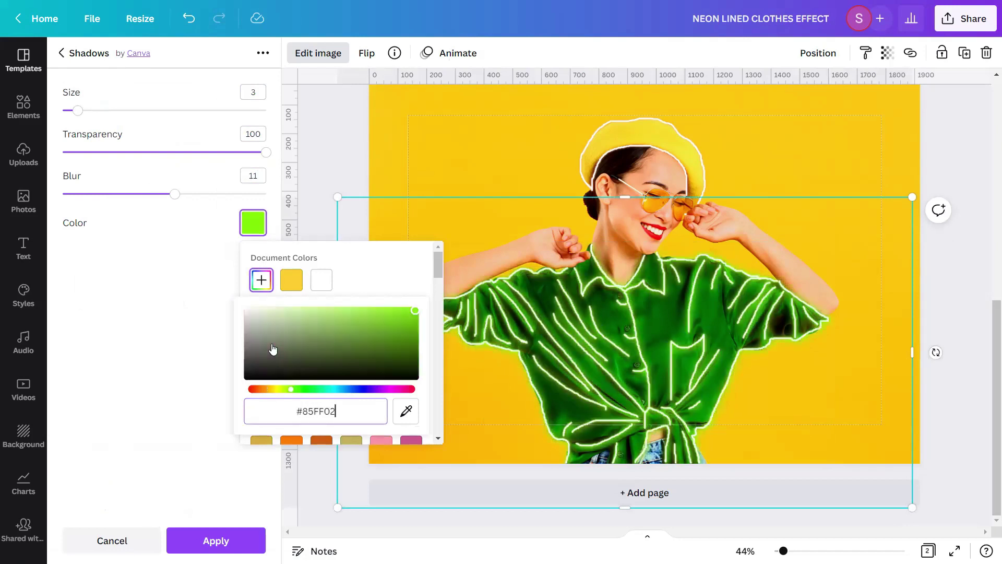
click(383, 288)
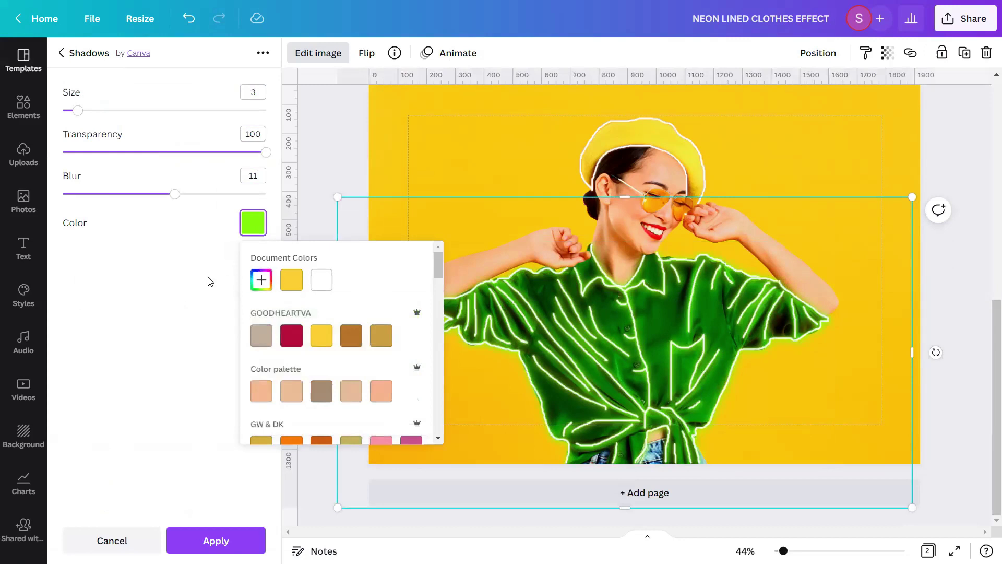
click(200, 538)
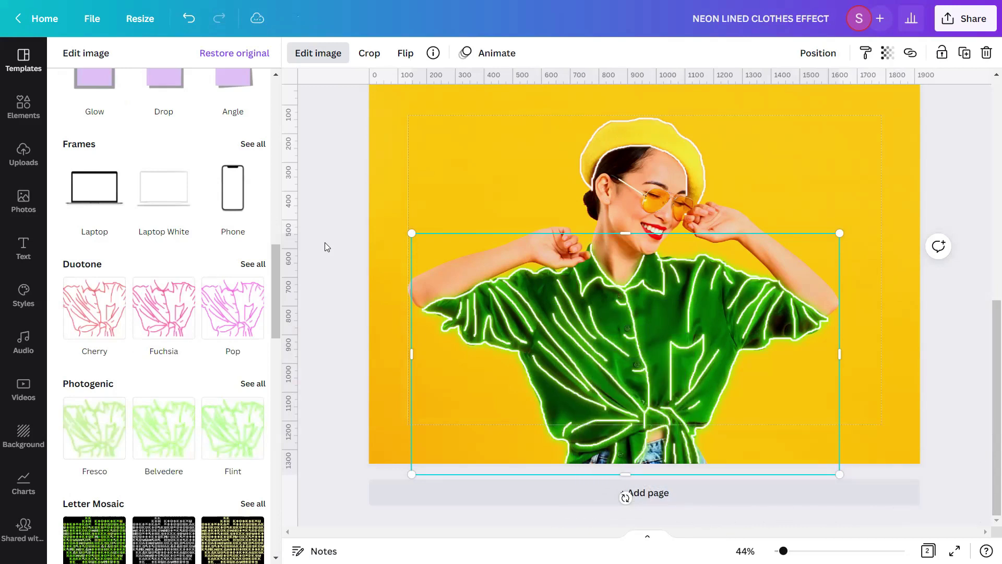
- Apply the ColorMix Glow effect to the shirt image and open its controls
click(320, 59)
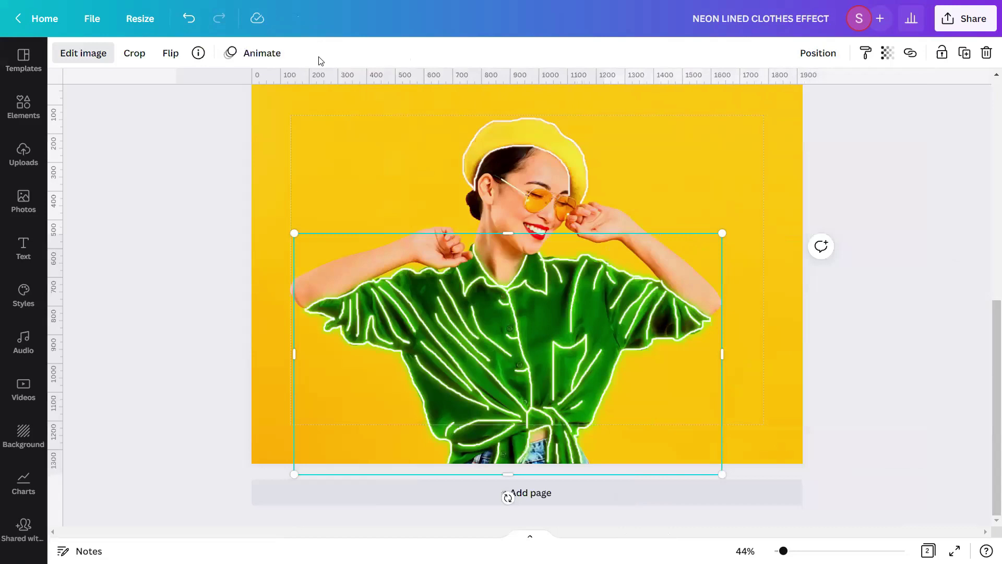
click(90, 57)
scroll(83, 236, down, 6)
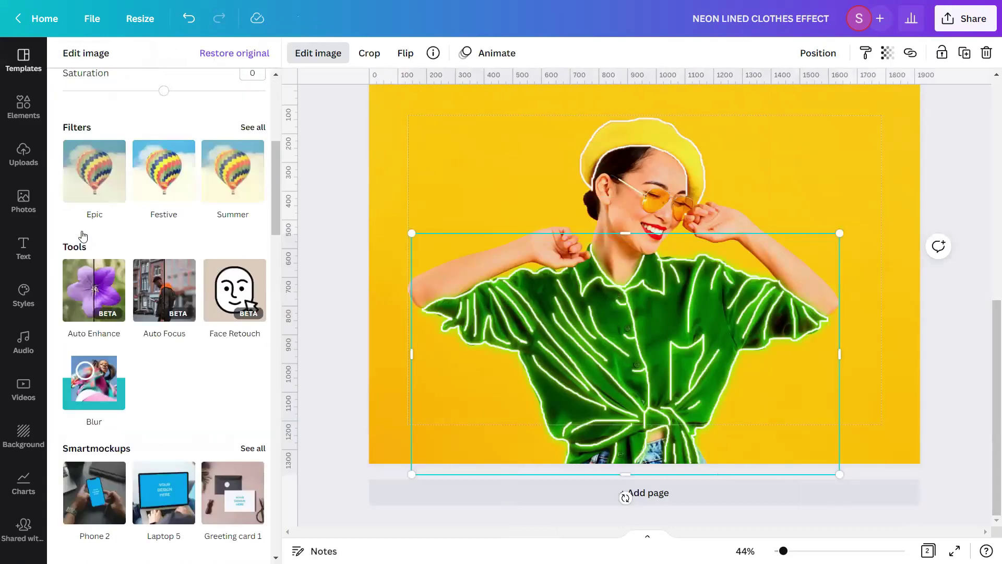
scroll(83, 236, down, 10)
scroll(84, 236, down, 10)
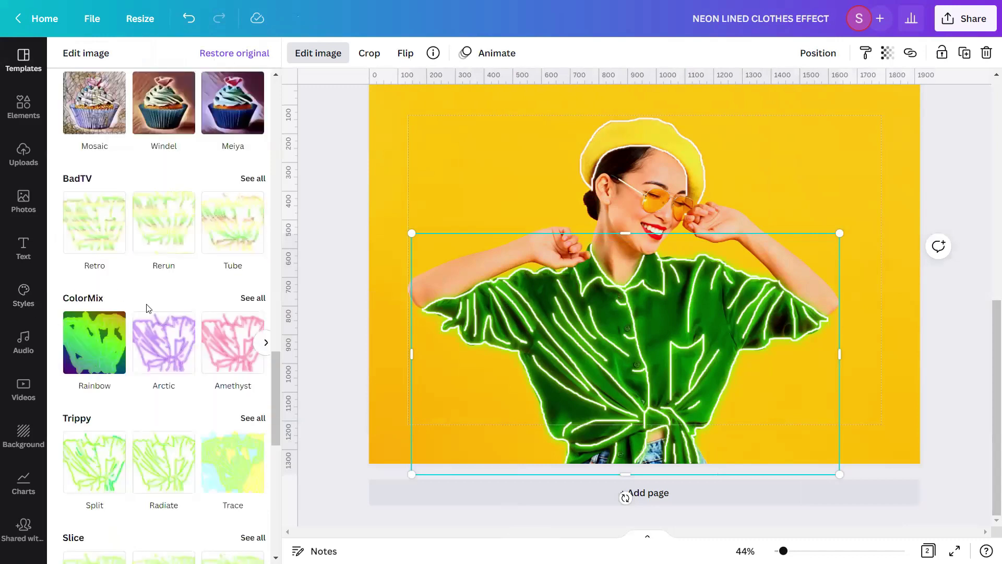
click(250, 298)
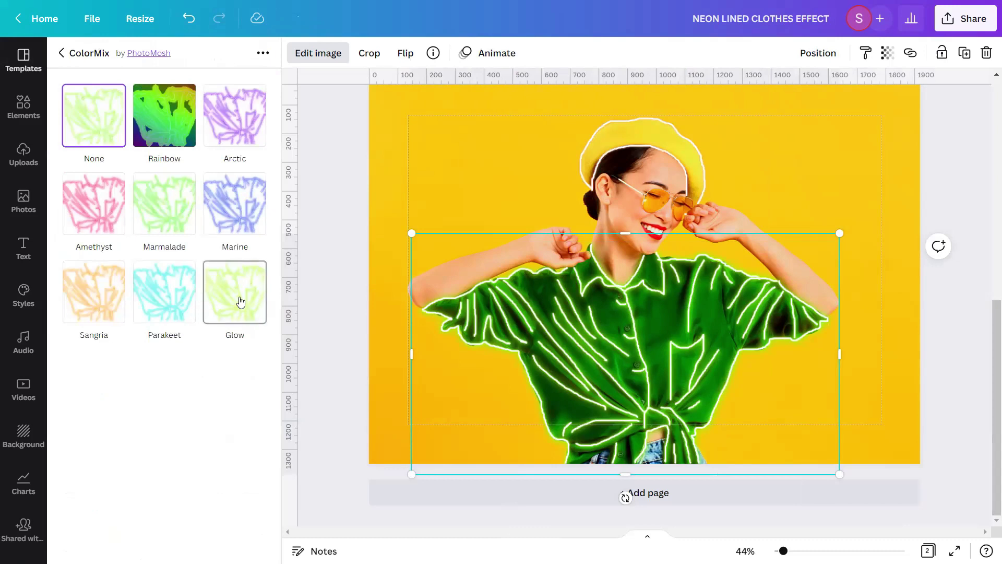
click(240, 302)
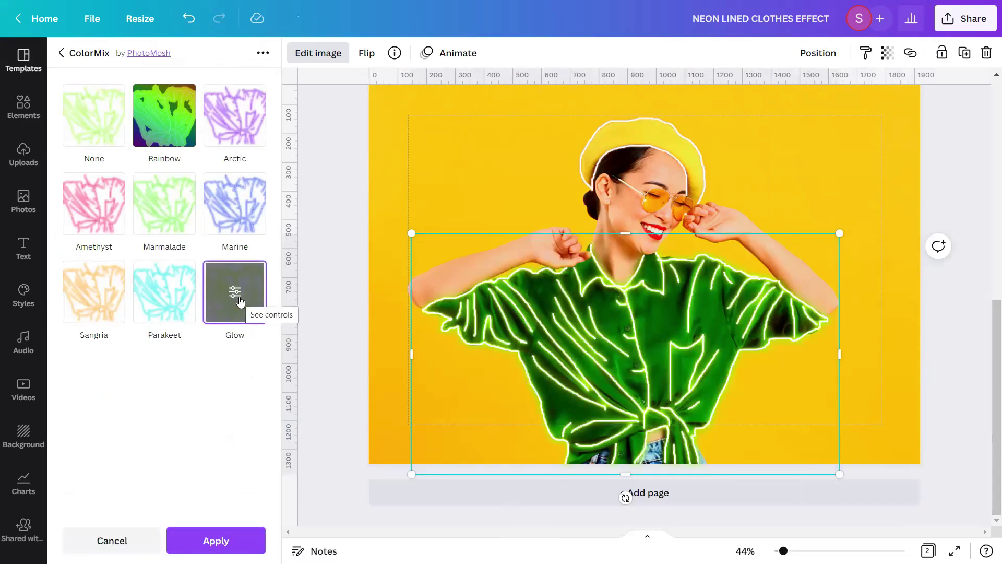
click(239, 300)
- Set the ColorMix Glow Size to 10 and Cut off to 0.4, apply, and deselect
click(259, 92)
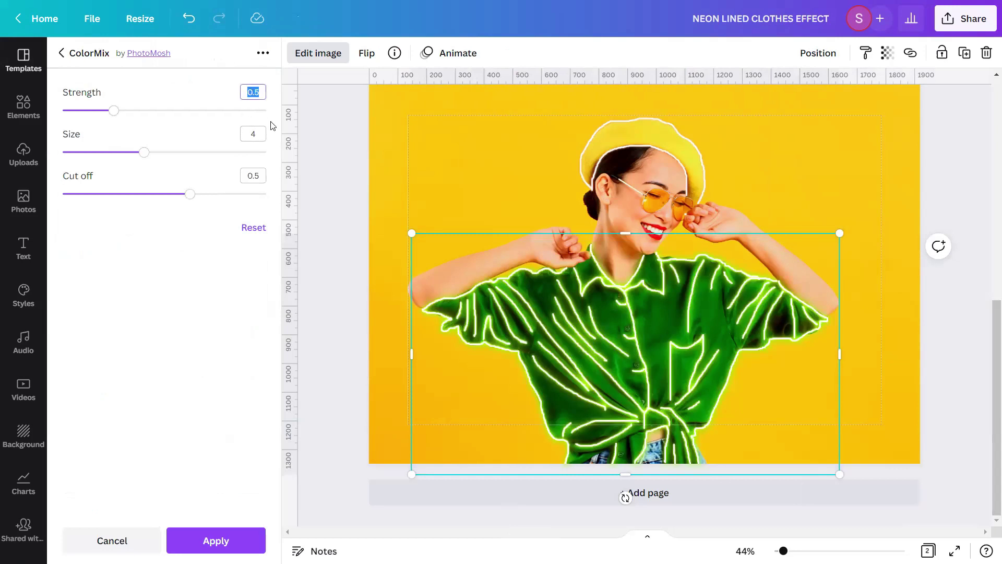
click(259, 135)
text(10)
click(260, 175)
text(0.4)
key(Return)
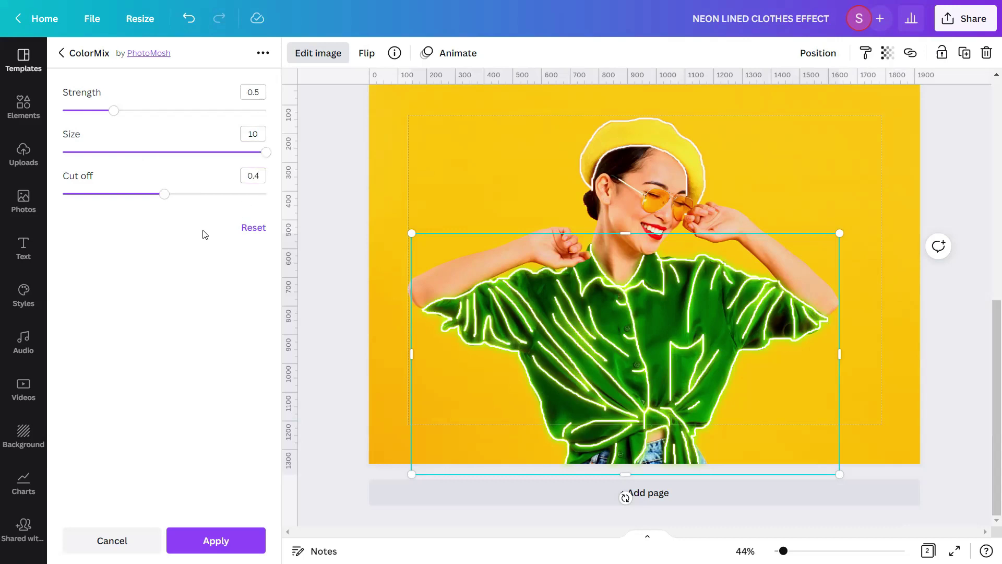
click(221, 542)
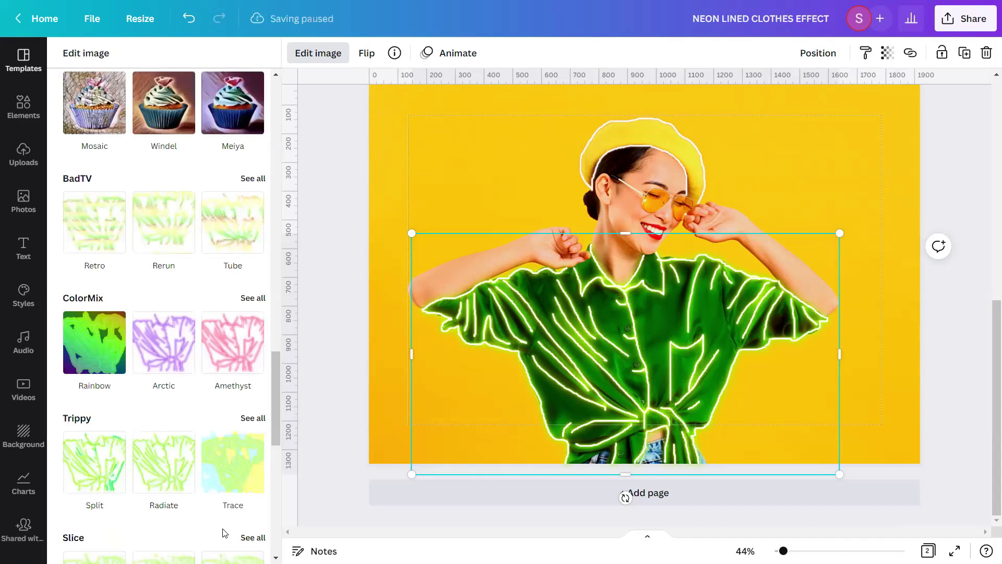
click(319, 342)
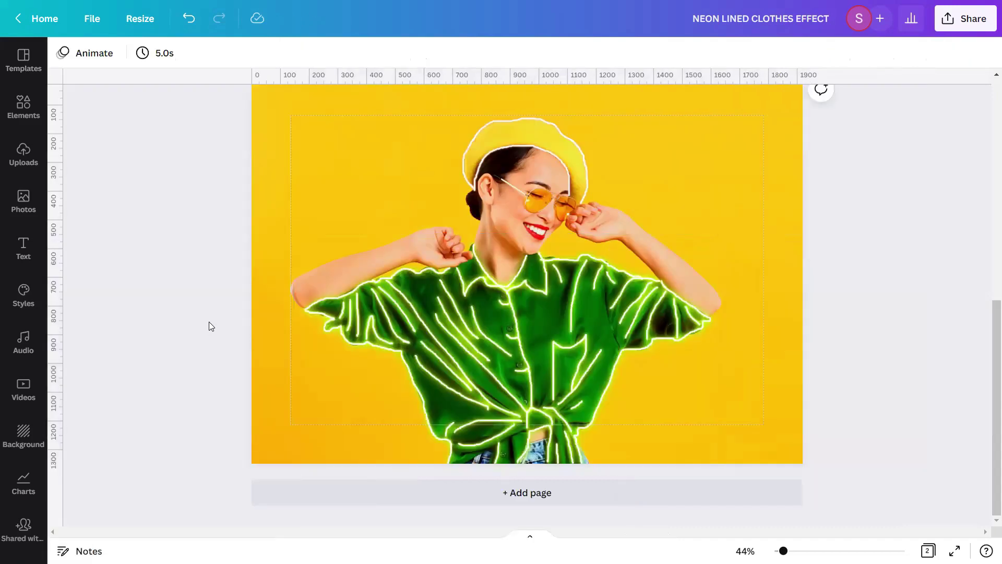
- Add a Glow shadow to the hat-and-head cutout
click(549, 138)
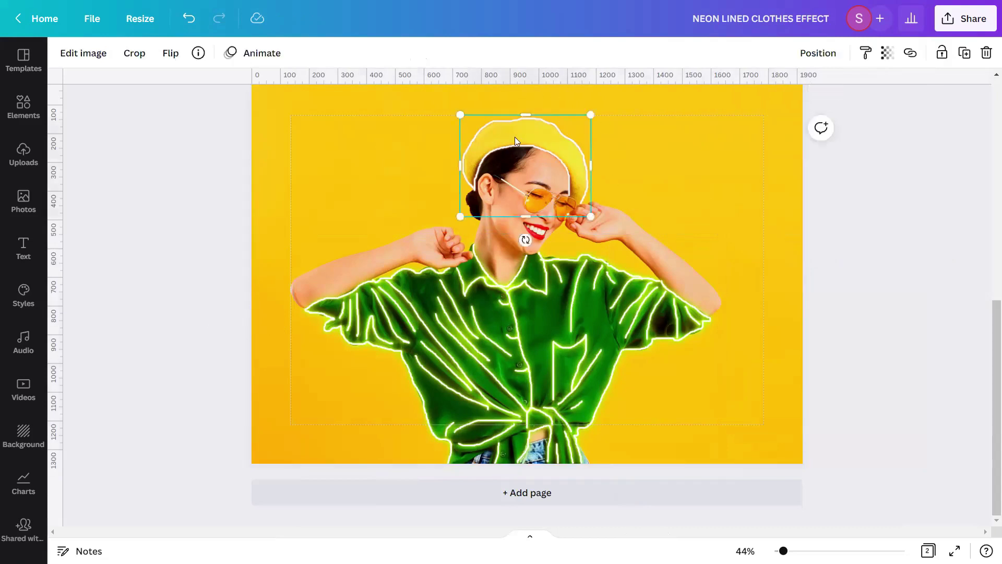
click(98, 60)
scroll(102, 228, down, 10)
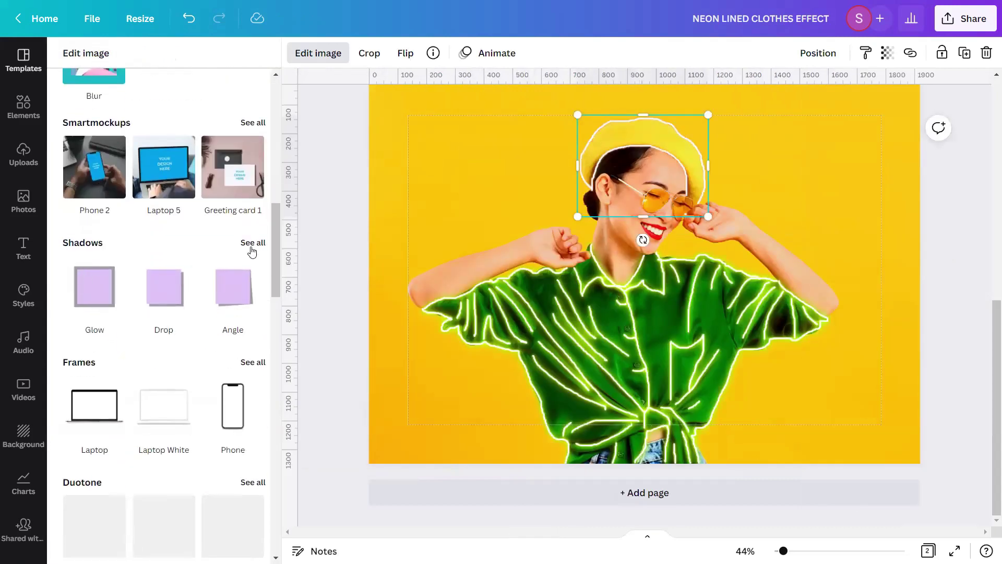
click(253, 242)
click(182, 122)
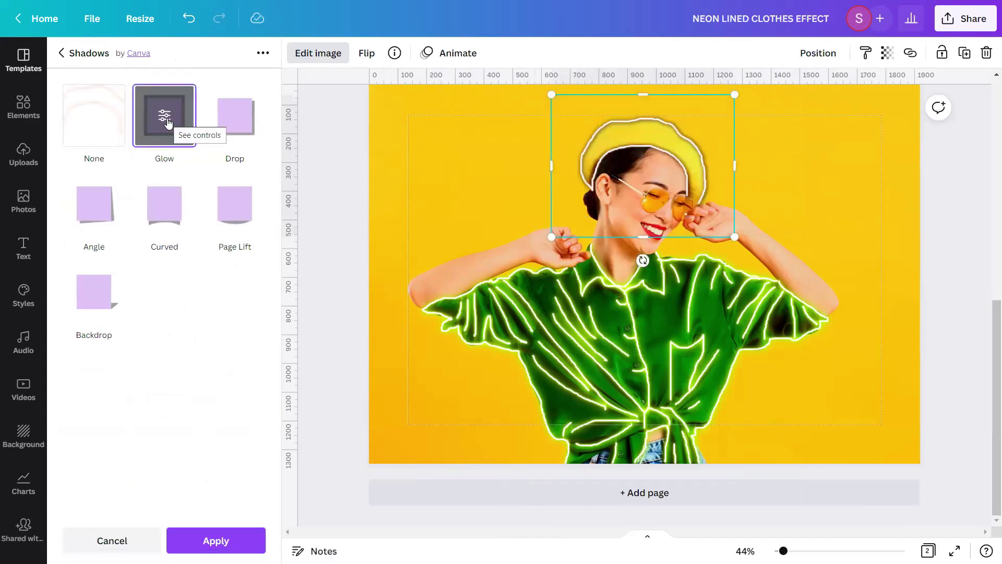
click(167, 118)
- Set the glow shadow to size 3, transparency 100 and blur 11
click(253, 93)
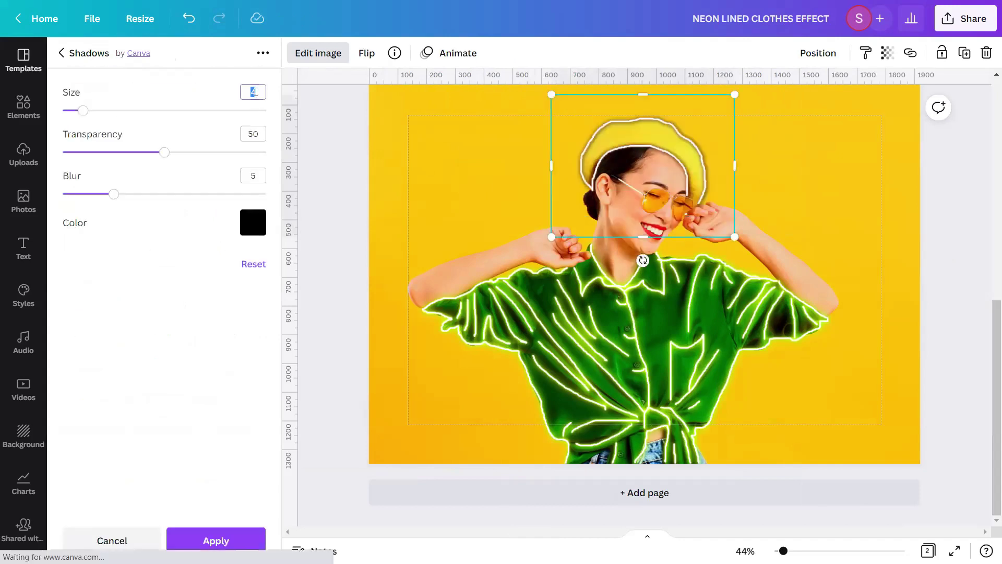
click(252, 134)
key(BackSpace)
key(BackSpace)
text(100)
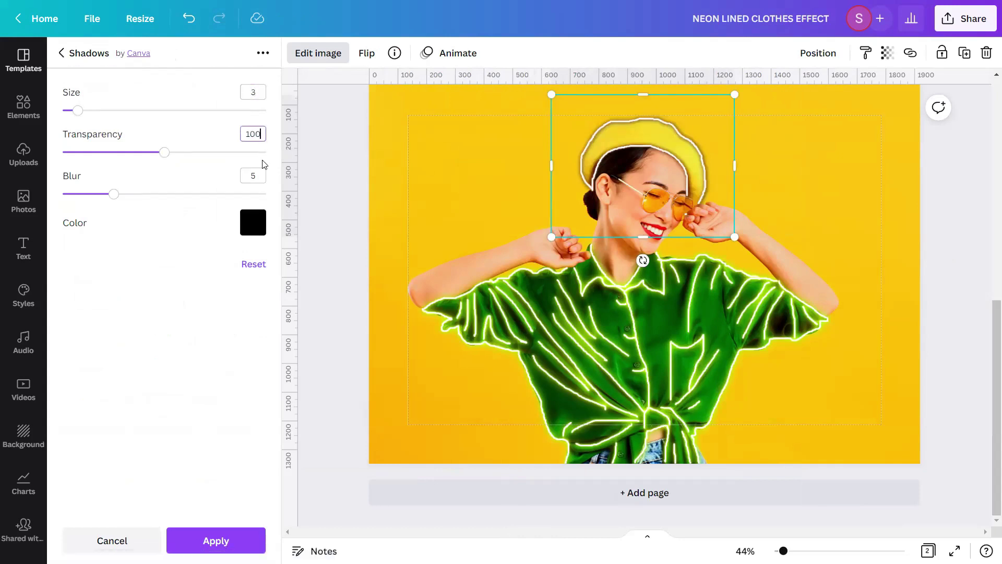
click(262, 175)
key(BackSpace)
text(11)
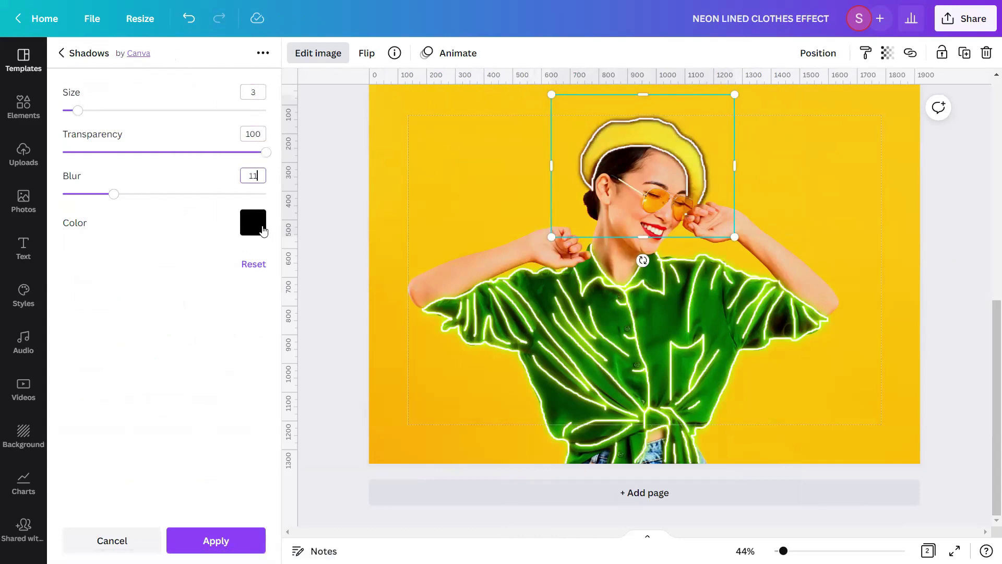
- Color the glow shadow orange, apply it, and reselect the head cutout
click(261, 228)
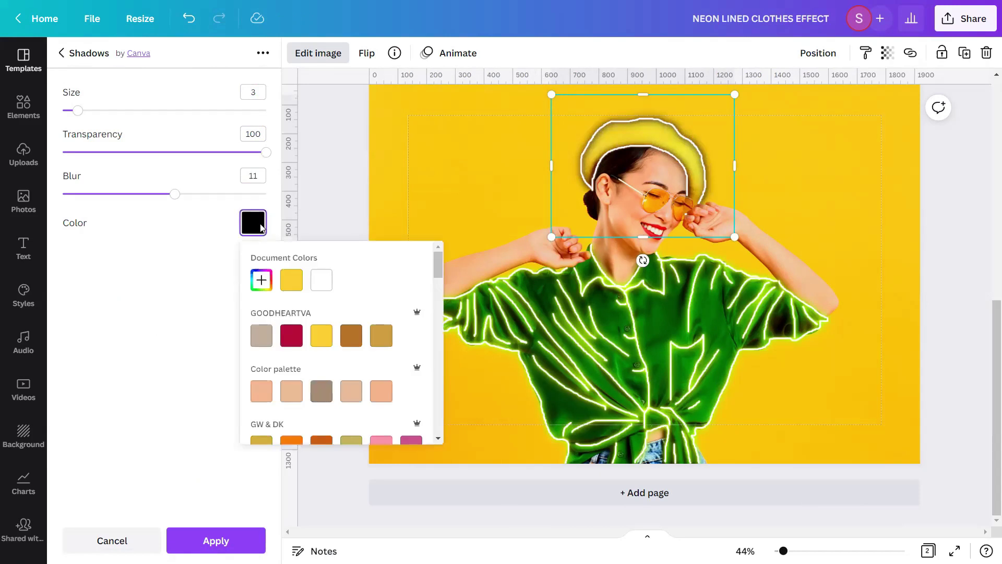
scroll(304, 316, down, 10)
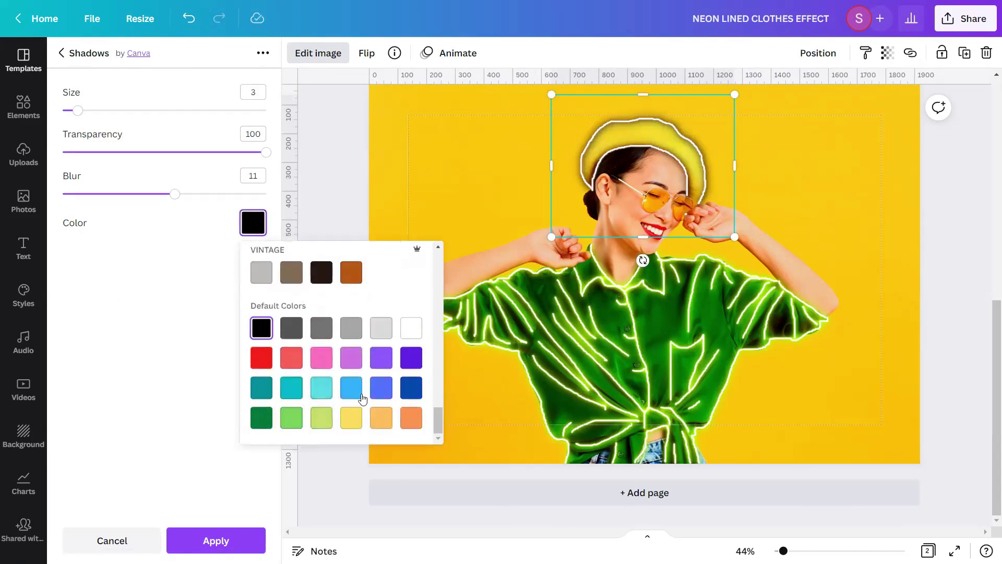
click(410, 417)
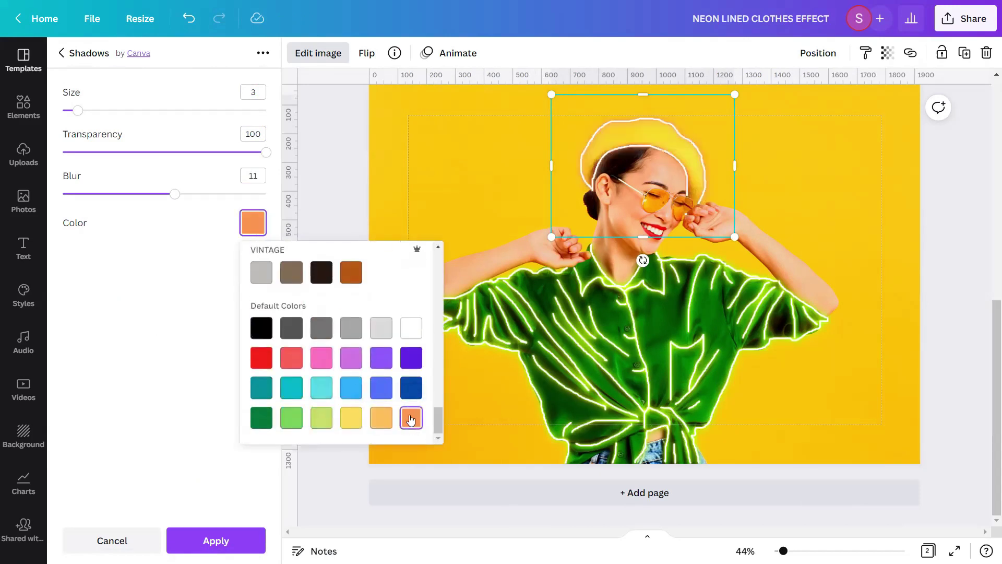
click(191, 327)
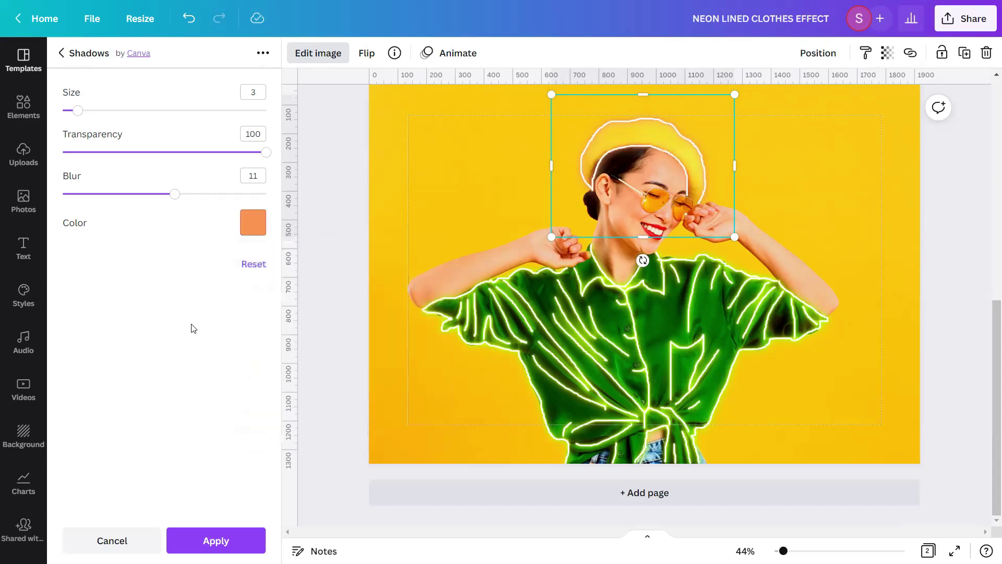
click(214, 539)
click(324, 301)
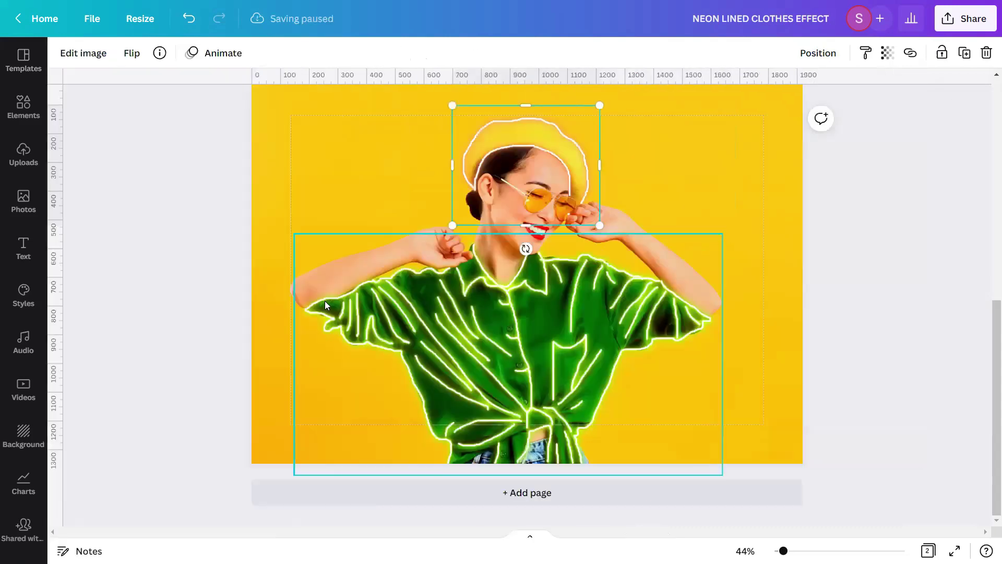
click(219, 230)
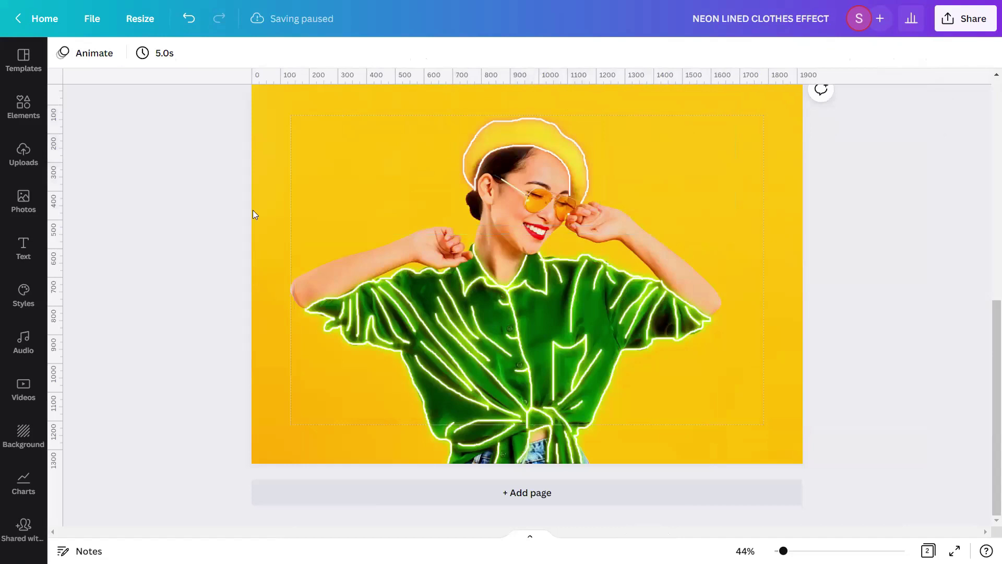
click(499, 121)
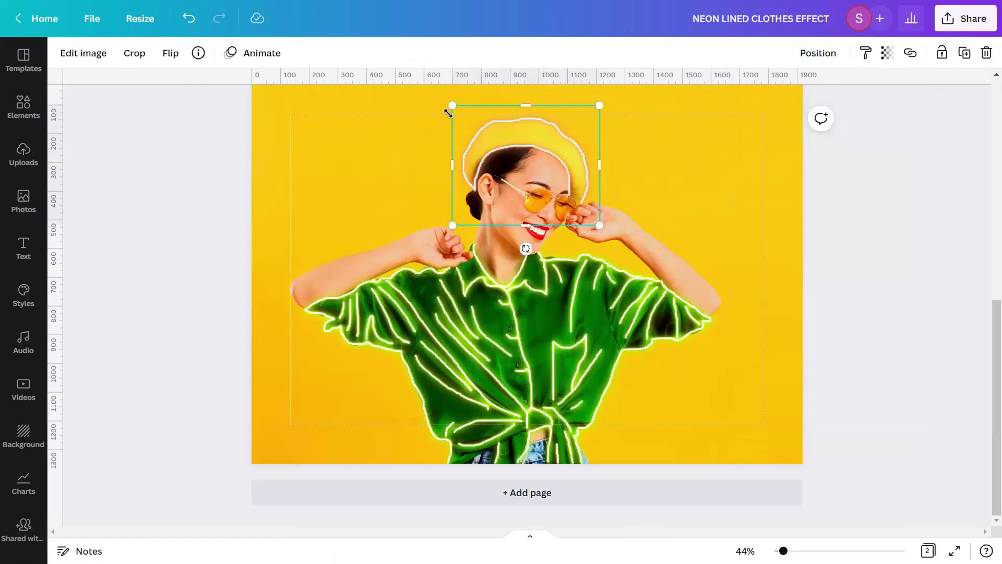
- Apply the ColorMix Glow effect to the head cutout
click(68, 54)
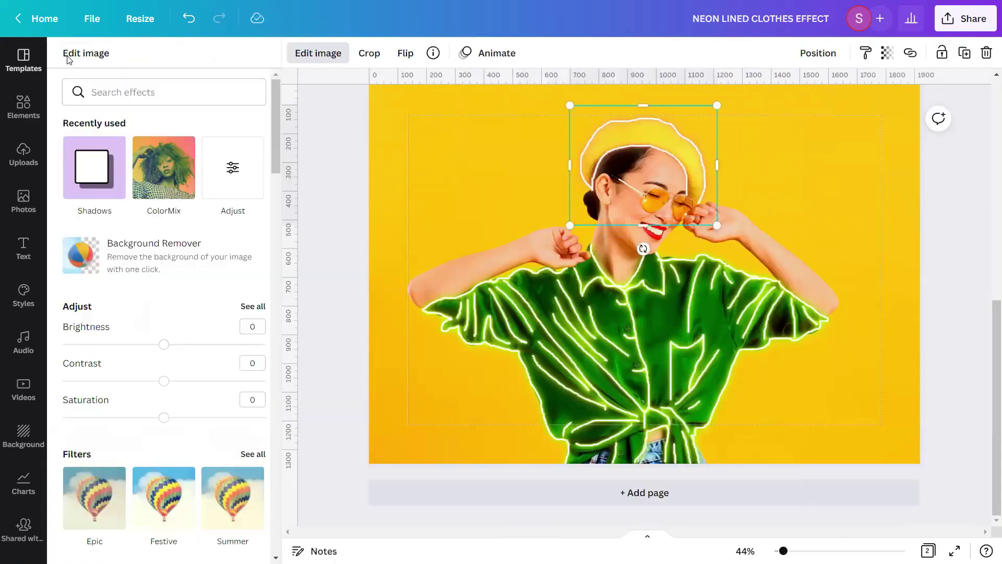
scroll(89, 277, down, 10)
scroll(88, 271, down, 10)
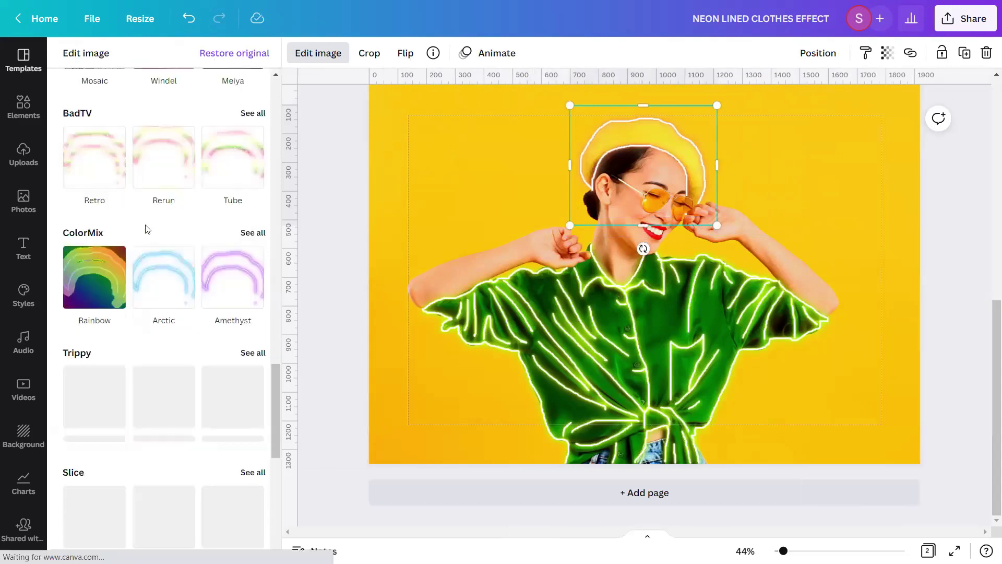
click(253, 233)
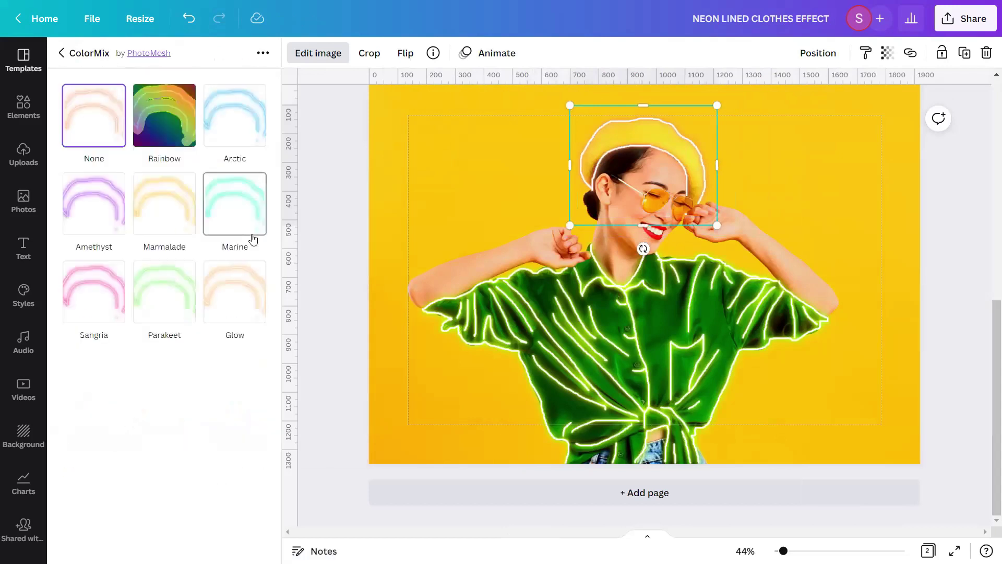
click(248, 316)
click(240, 304)
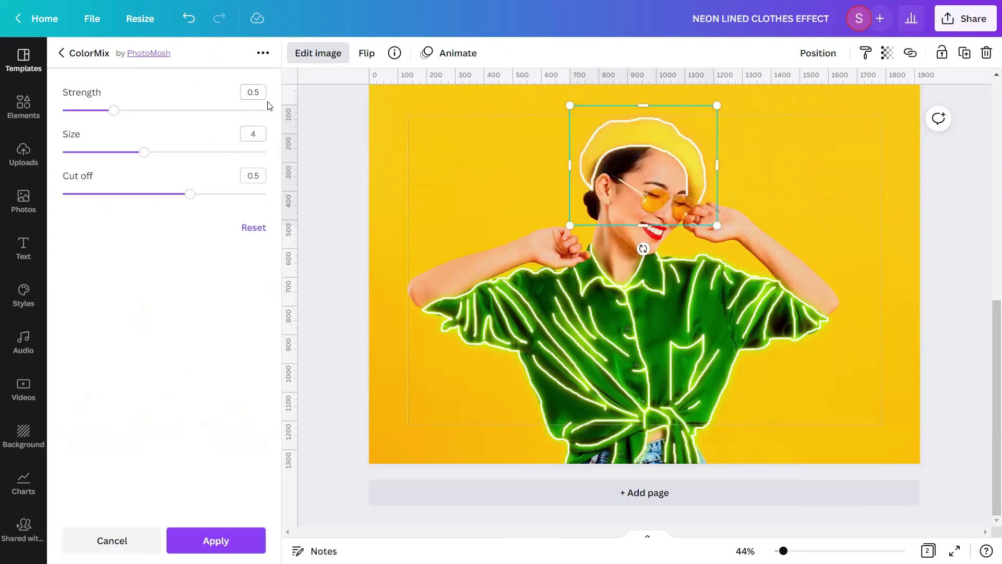
- Set the Glow effect to size 10 and cut off 0.4, then apply it
click(257, 133)
text(10)
click(259, 177)
text(0.4)
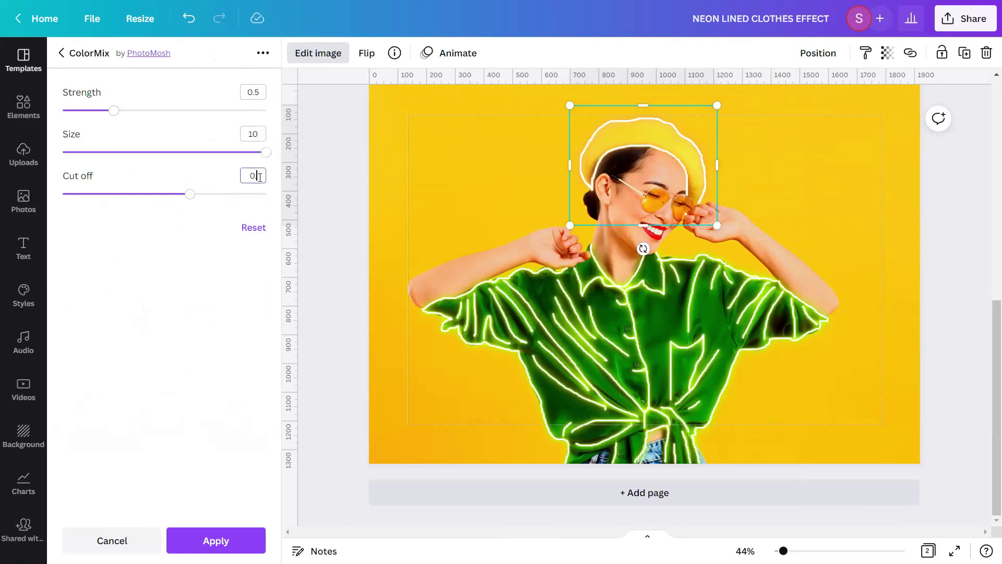
click(193, 538)
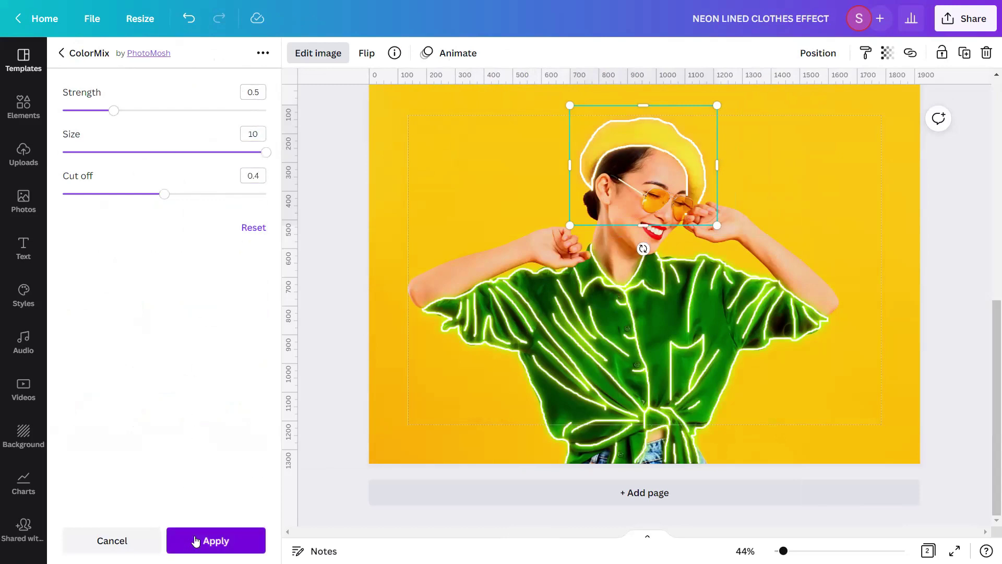
click(321, 313)
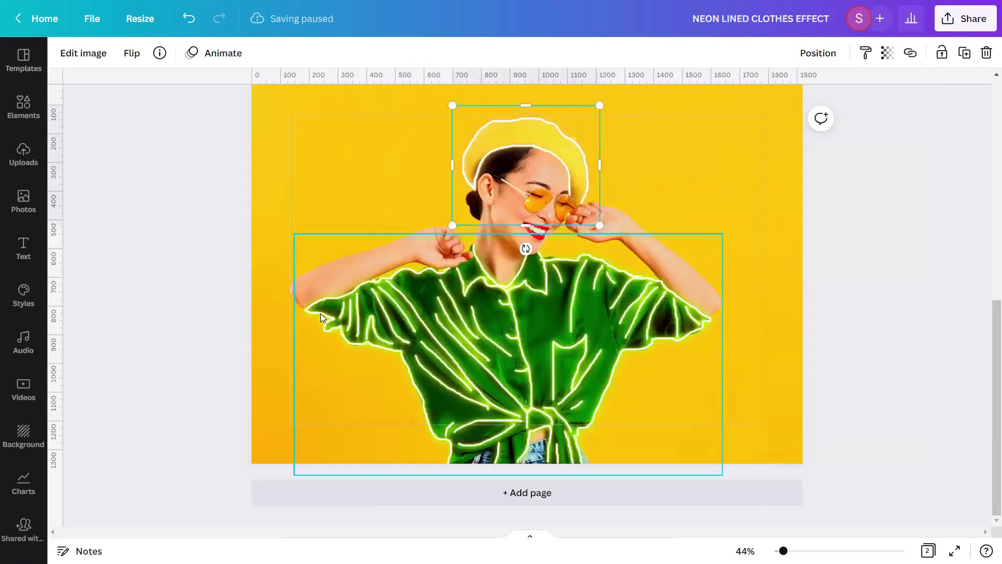
click(215, 220)
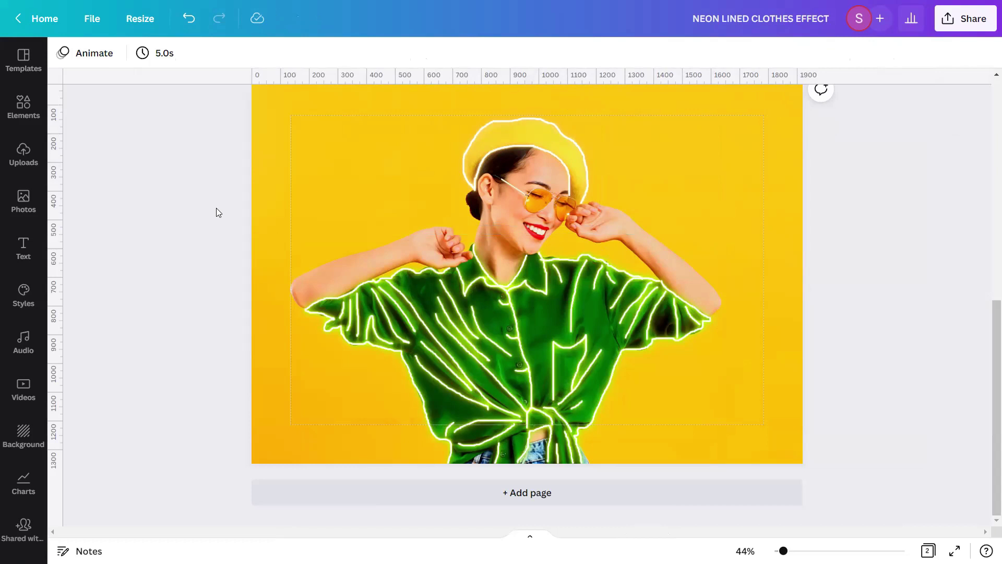
- Lock the shirt cutout and fully lock the head cutout in place
click(502, 342)
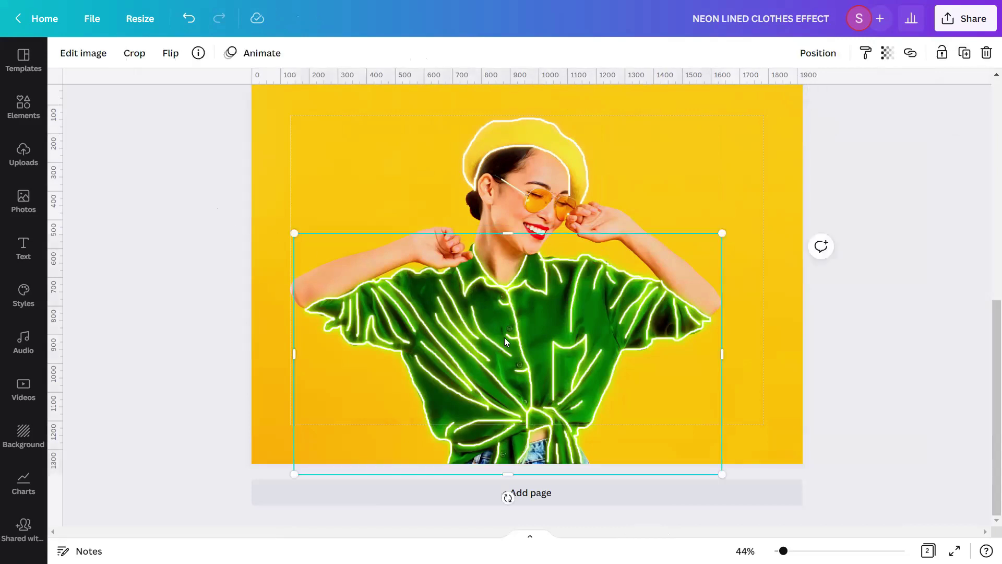
click(943, 55)
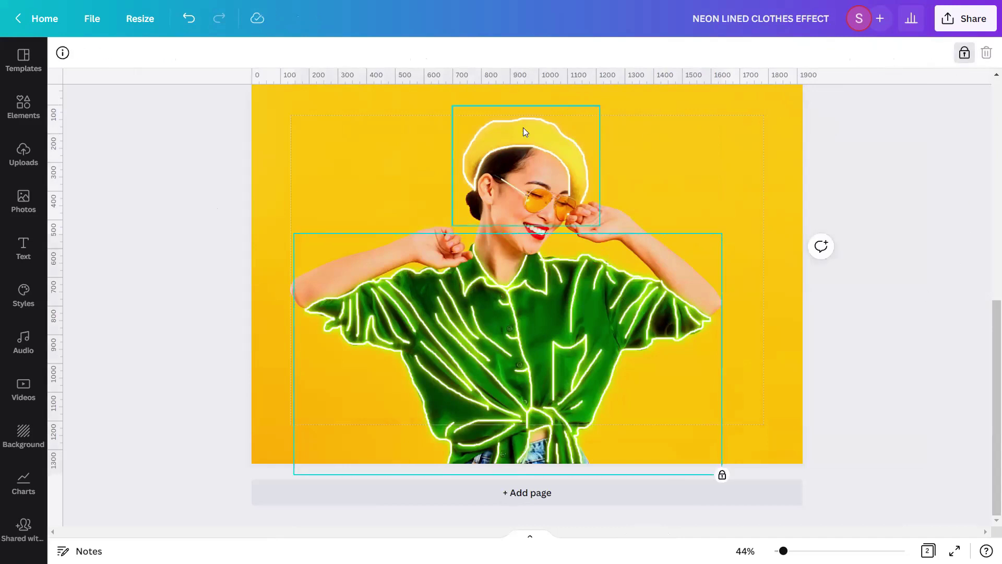
click(524, 131)
click(964, 54)
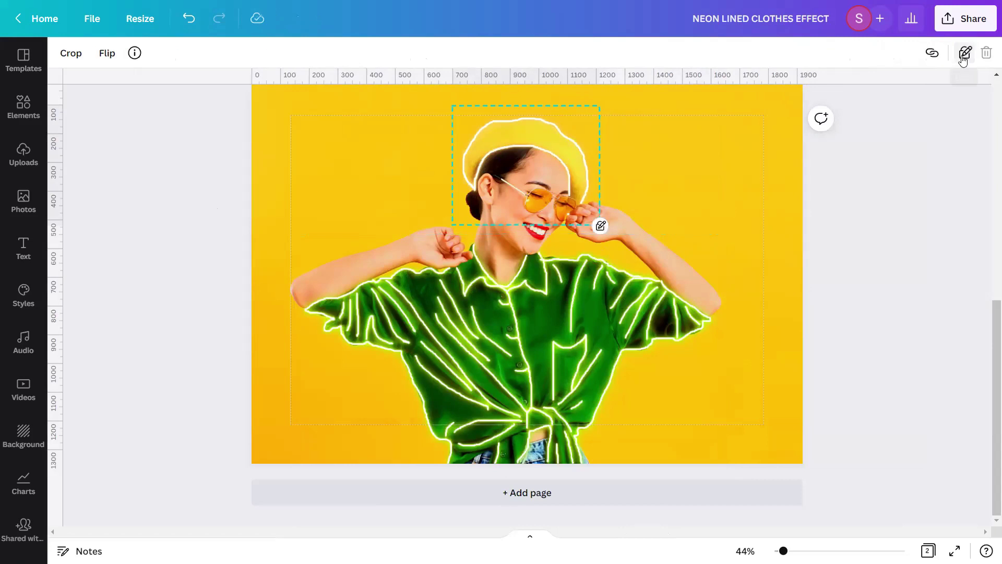
click(964, 54)
click(754, 291)
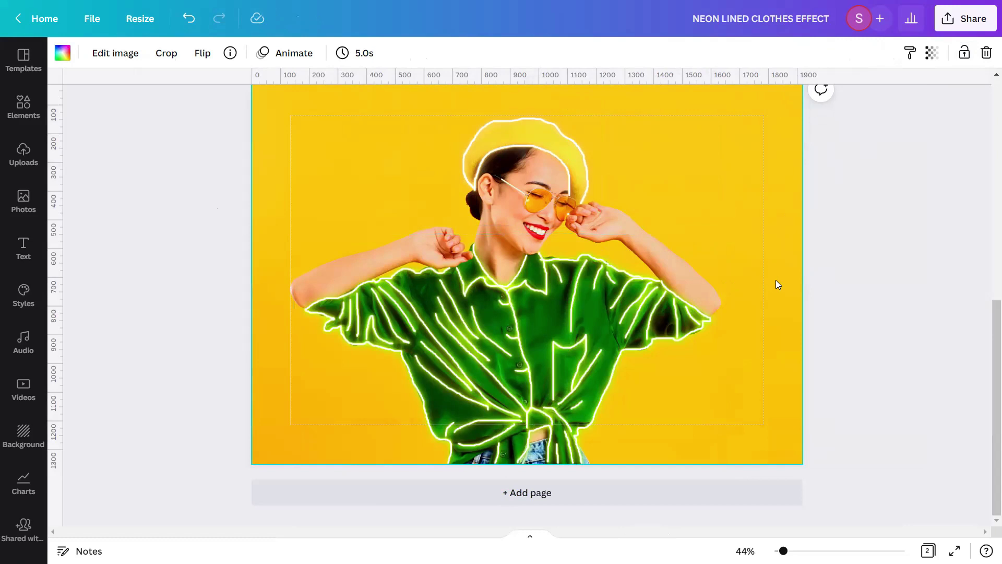
- Search Elements for 'Light Frame Texture' and add the orange light-leak graphic
click(37, 106)
click(93, 61)
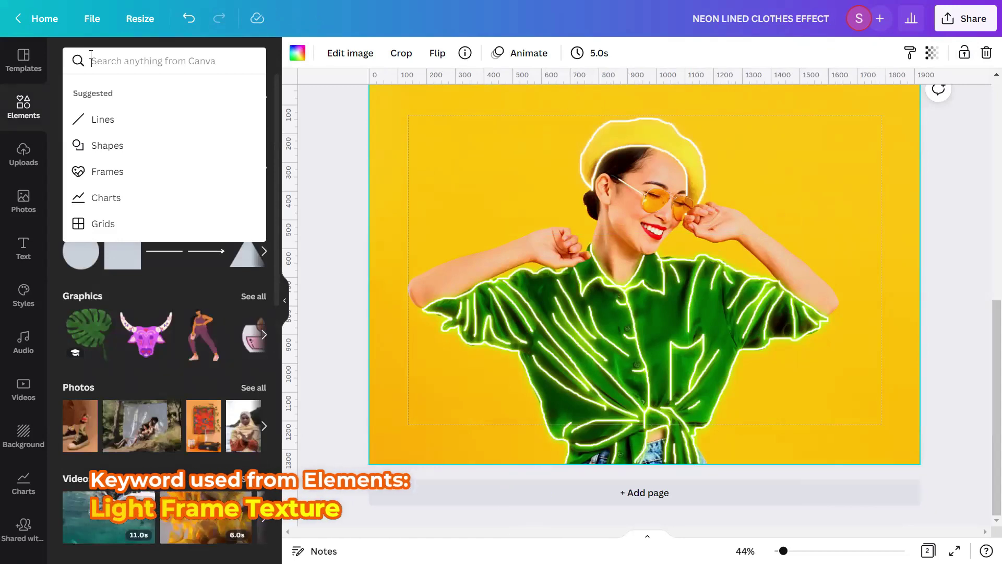
text(L)
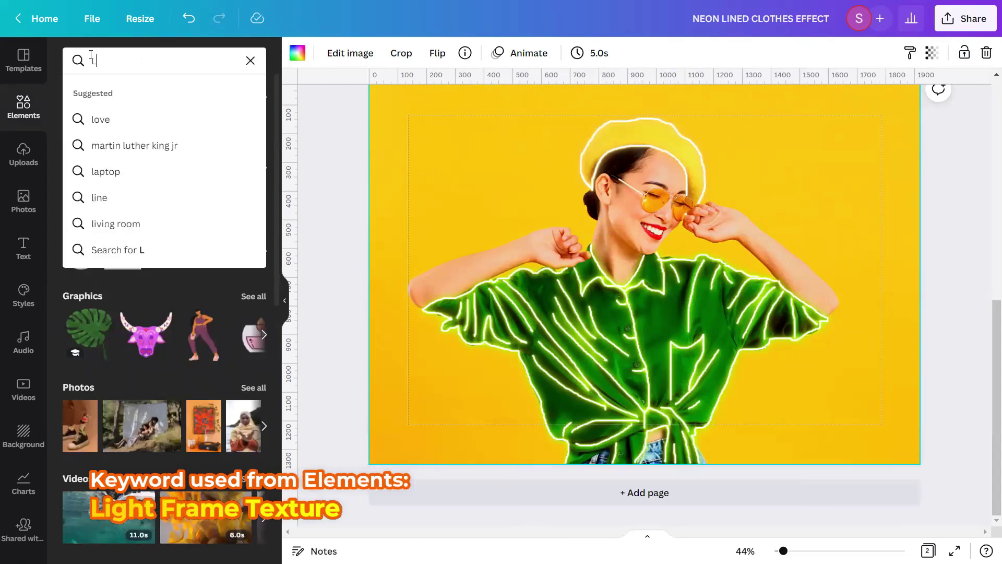
text(ight F)
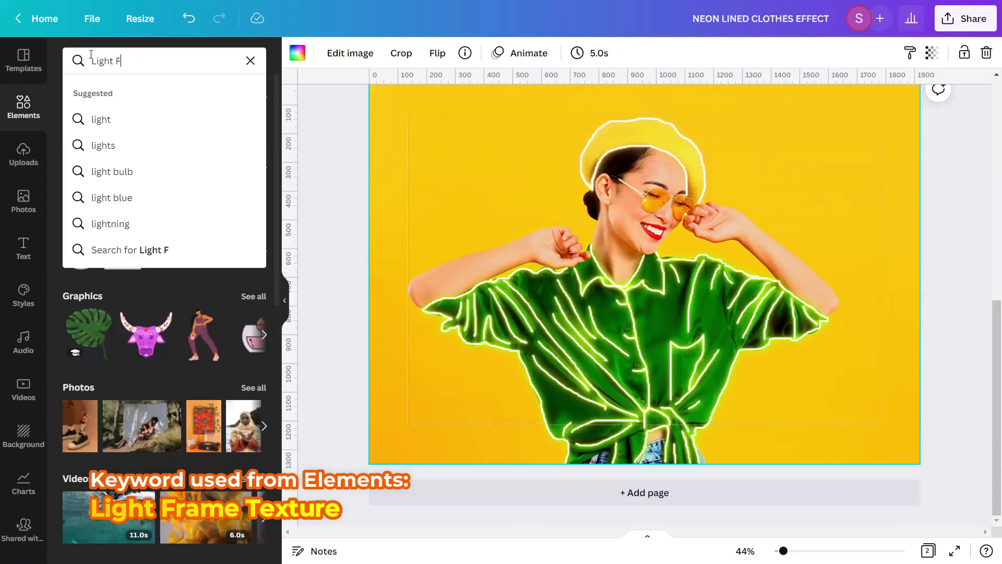
text(rame Textu)
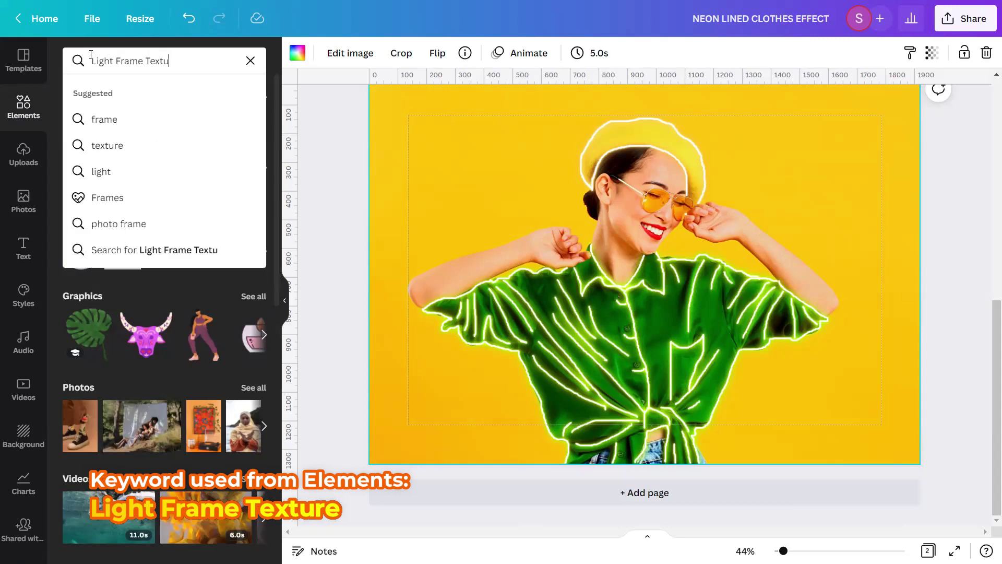
text(re)
key(Return)
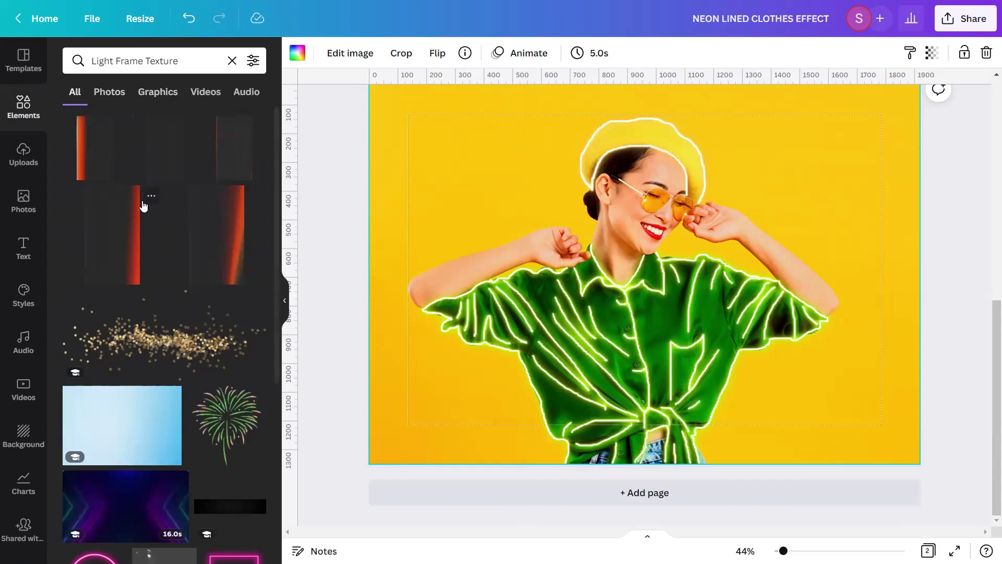
click(152, 198)
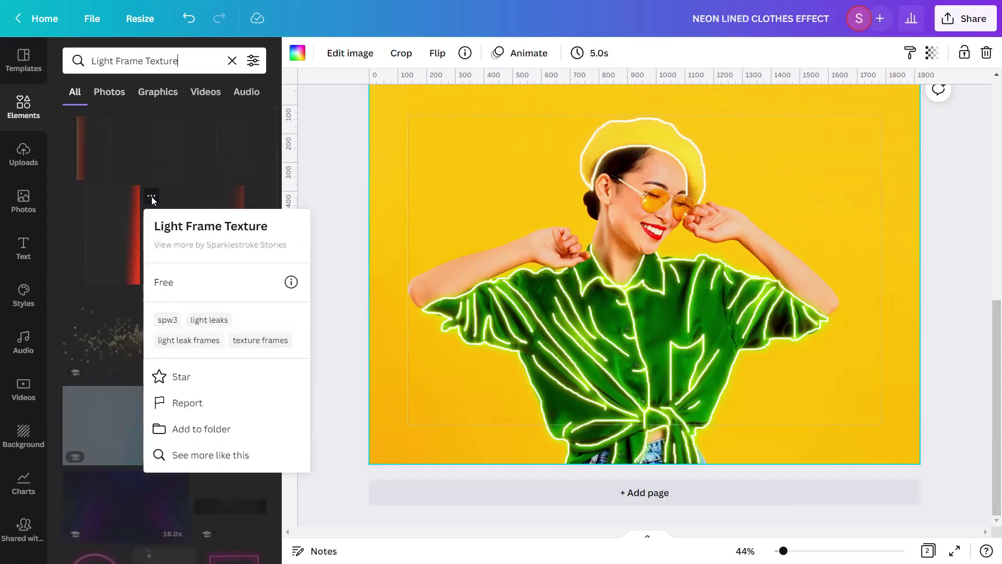
click(151, 196)
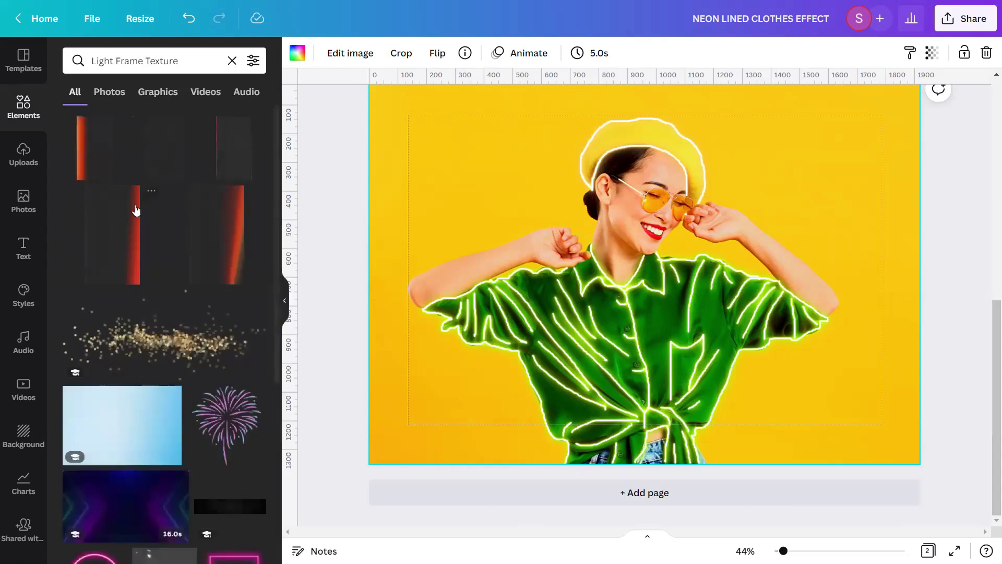
click(117, 220)
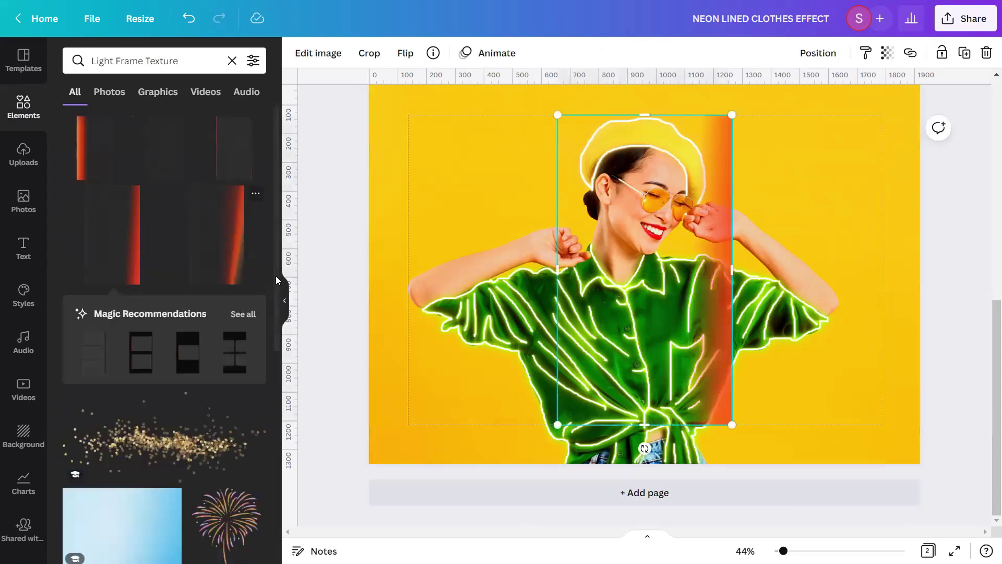
- Rotate the light-leak texture horizontally and stretch it across the page width
click(284, 300)
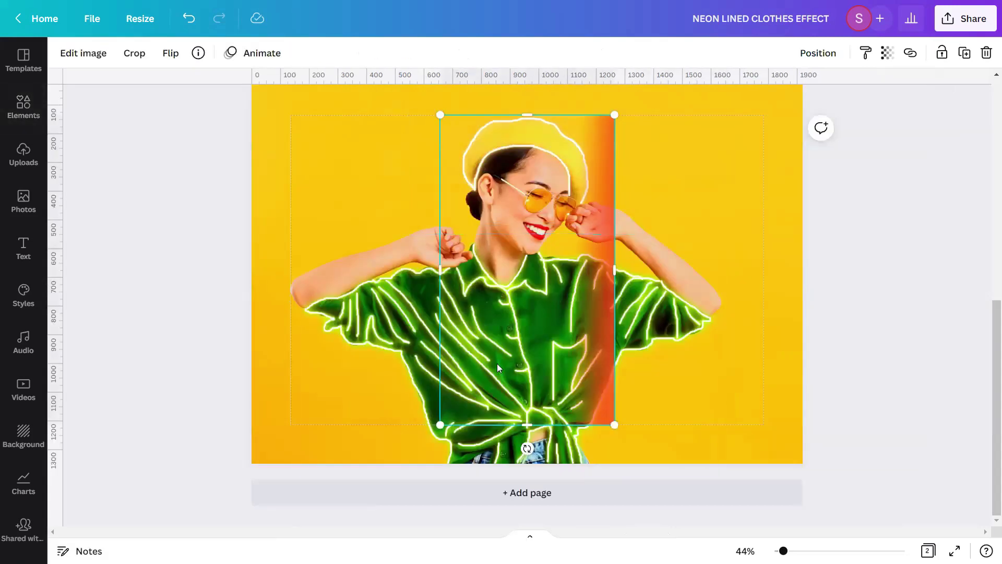
drag(524, 447, 444, 270)
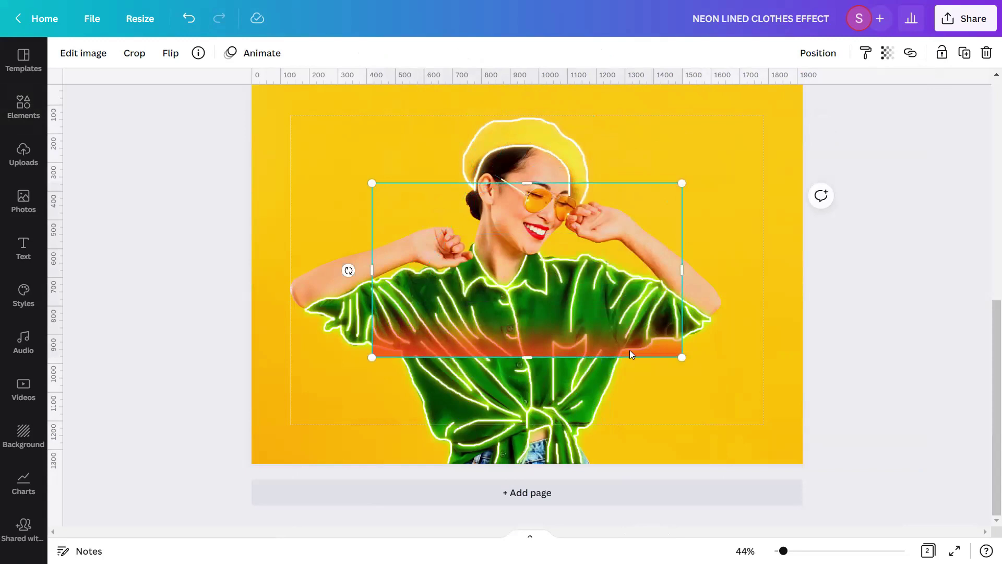
drag(682, 357, 867, 501)
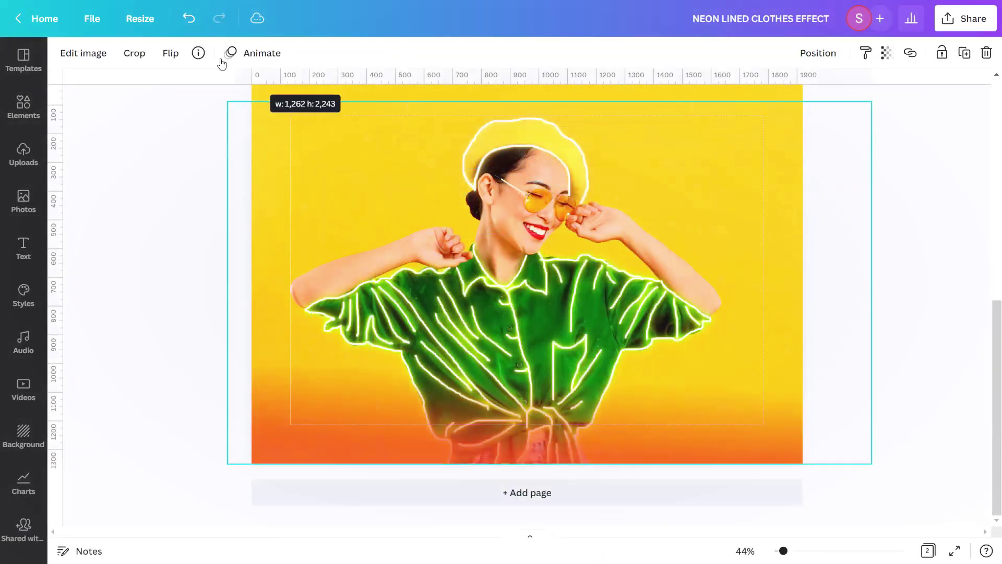
drag(223, 88, 196, 54)
- Centre the texture on the page and fully lock it
click(817, 53)
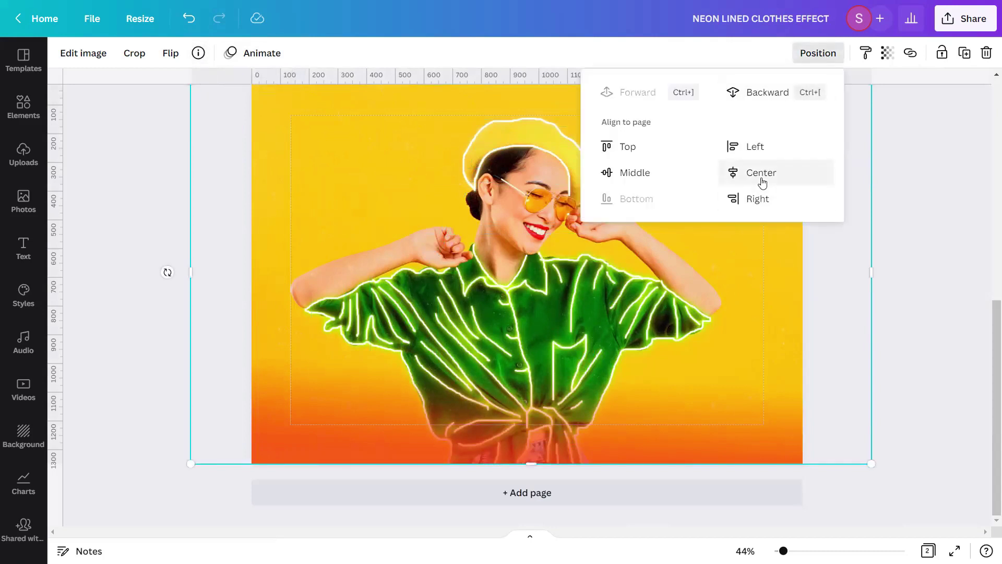
click(761, 173)
click(599, 145)
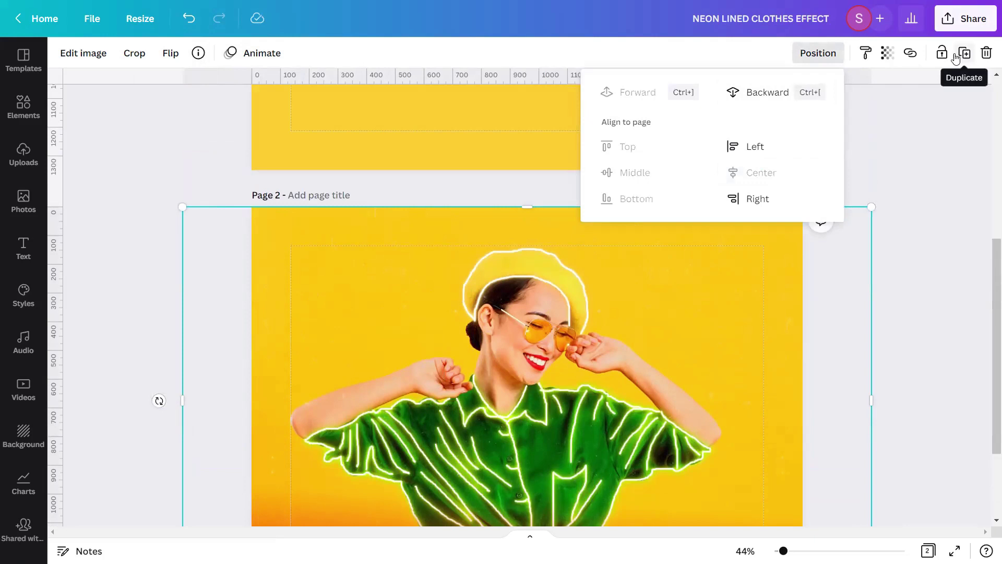
click(964, 54)
click(965, 54)
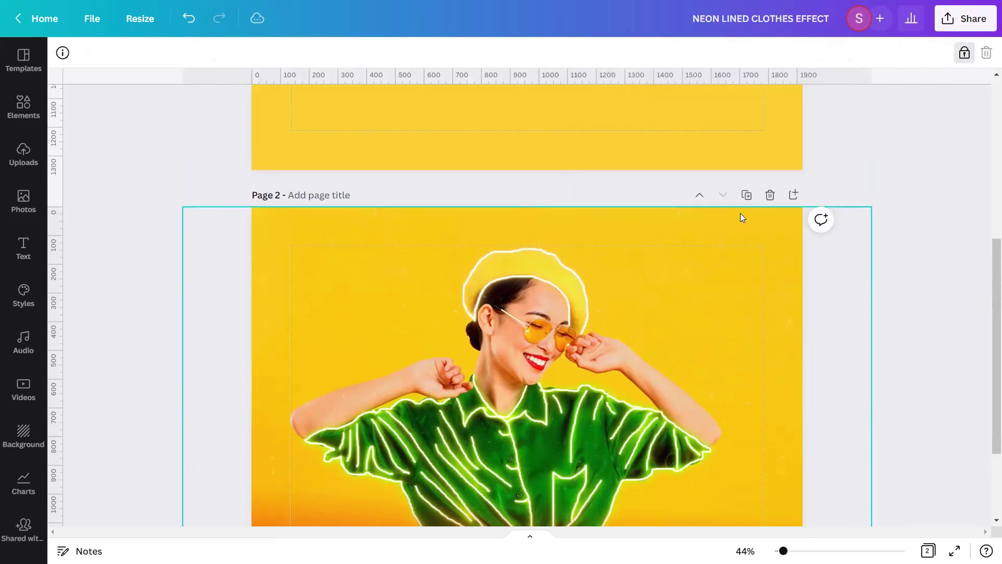
scroll(728, 217, down, 3)
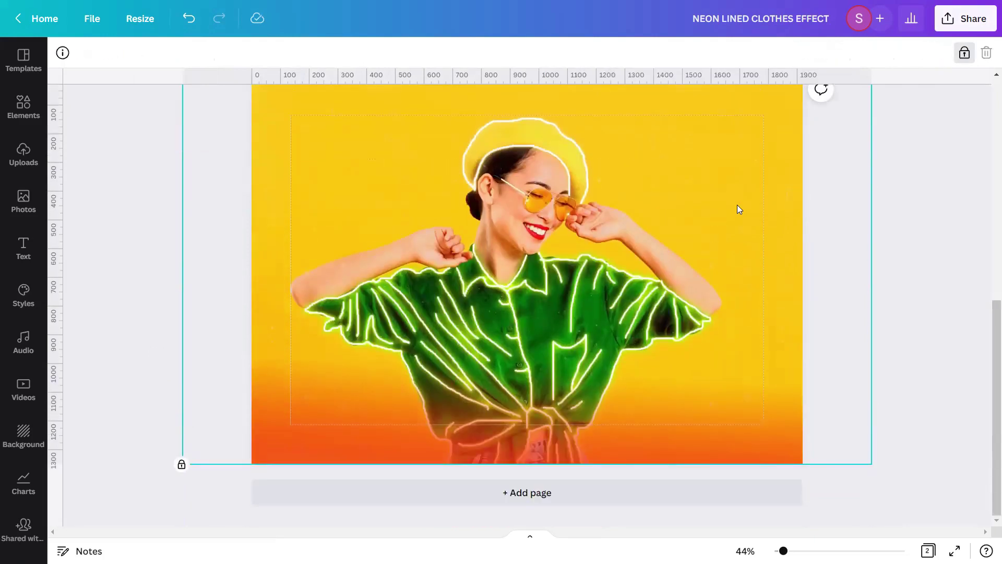
click(914, 209)
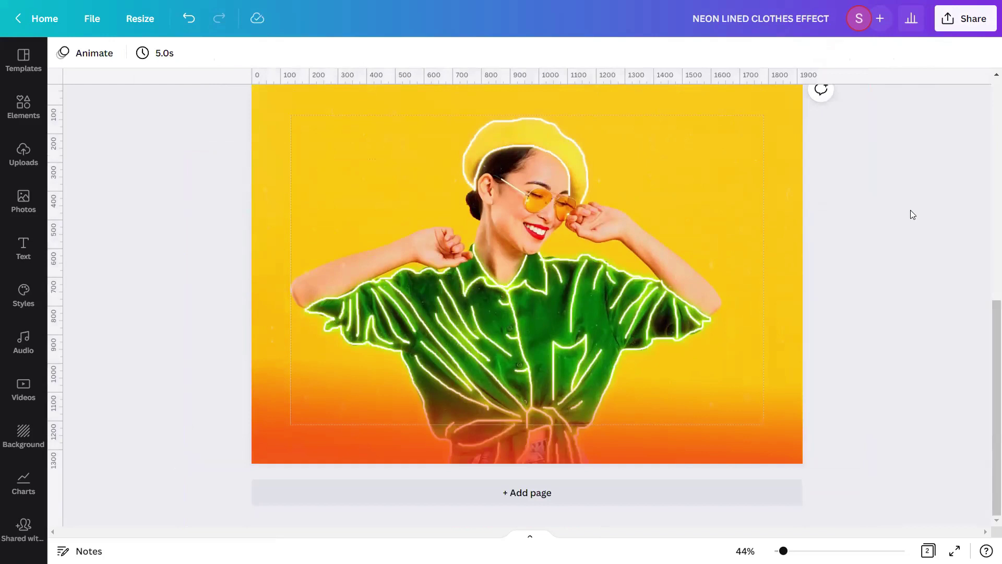
drag(986, 339, 988, 324)
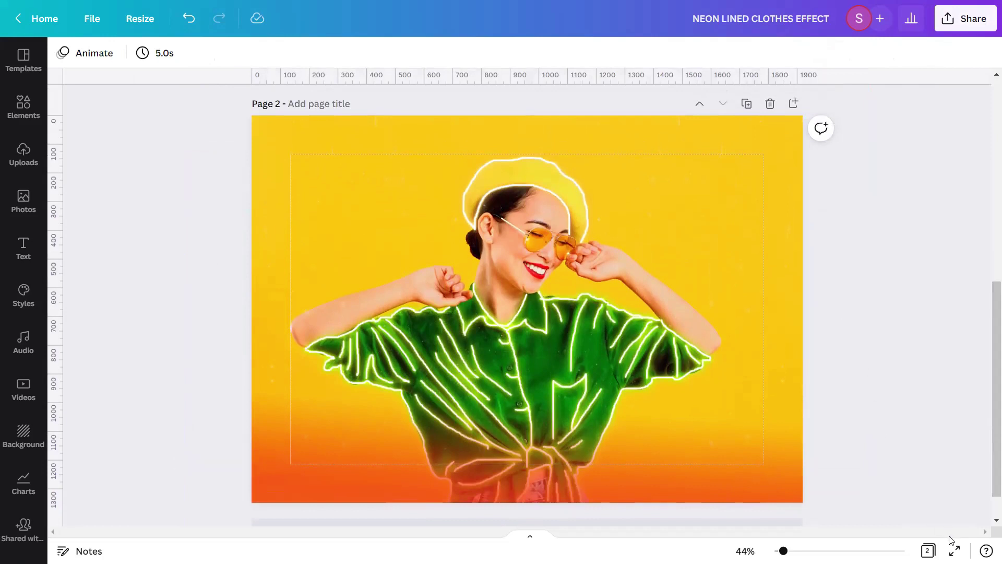
- Present the finished neon-lined design full screen
click(954, 551)
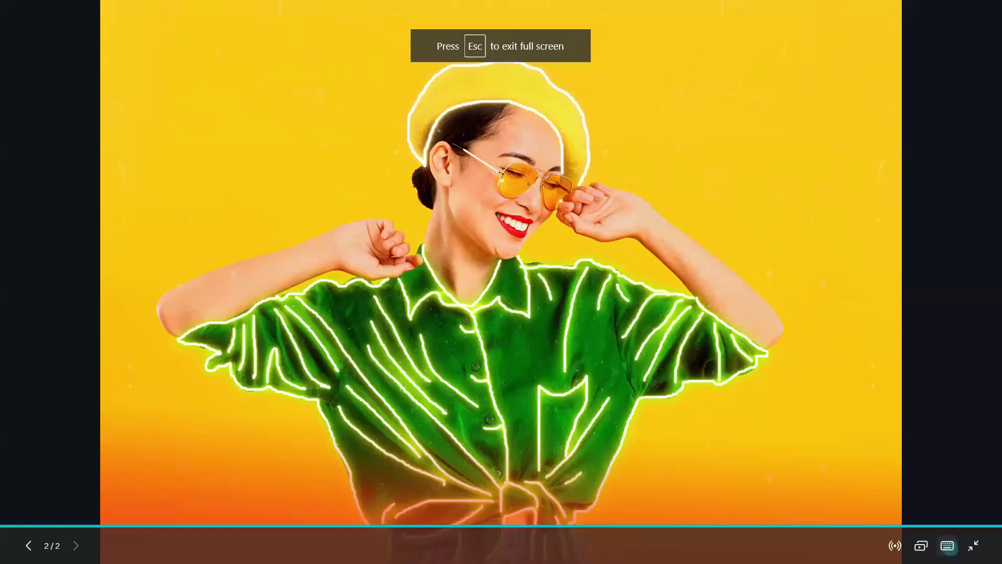